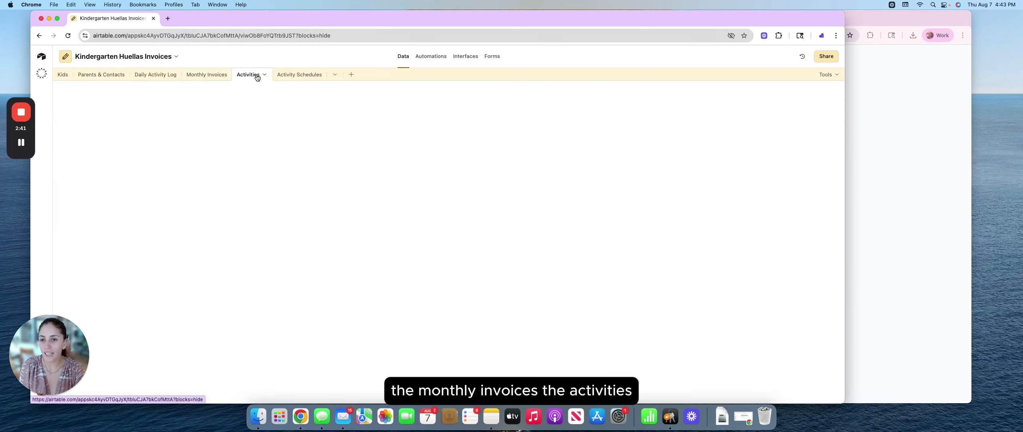
- Review the Activity Schedules table and the Create Activity Daily Logs automation, ending back in the base's data
{"action": "left_click", "coordinate": [304, 75]}
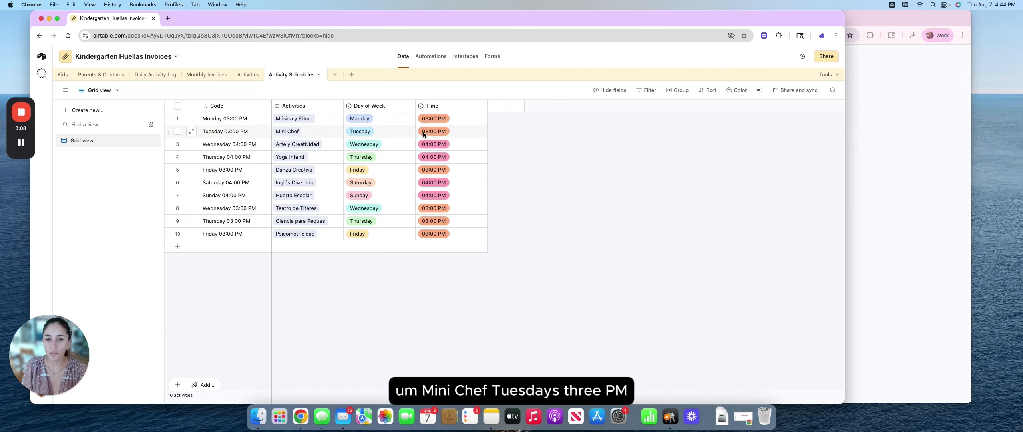
{"action": "left_click", "coordinate": [438, 57]}
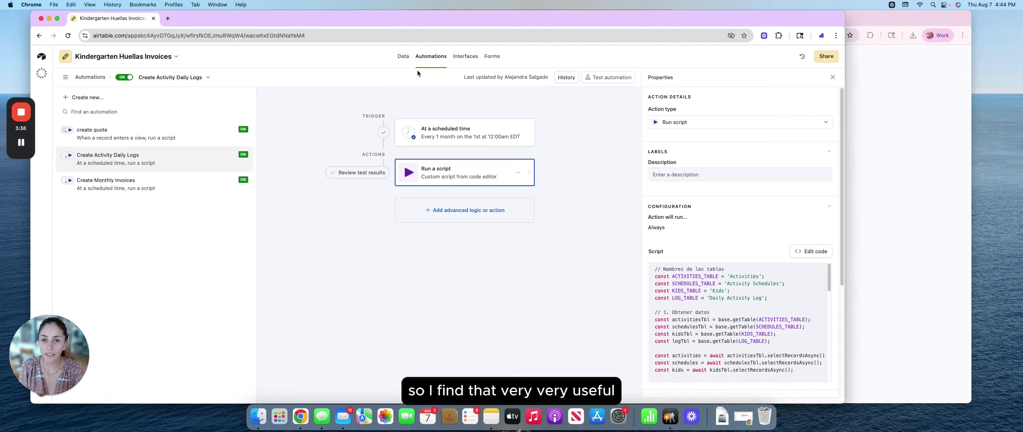
{"action": "left_click", "coordinate": [407, 57]}
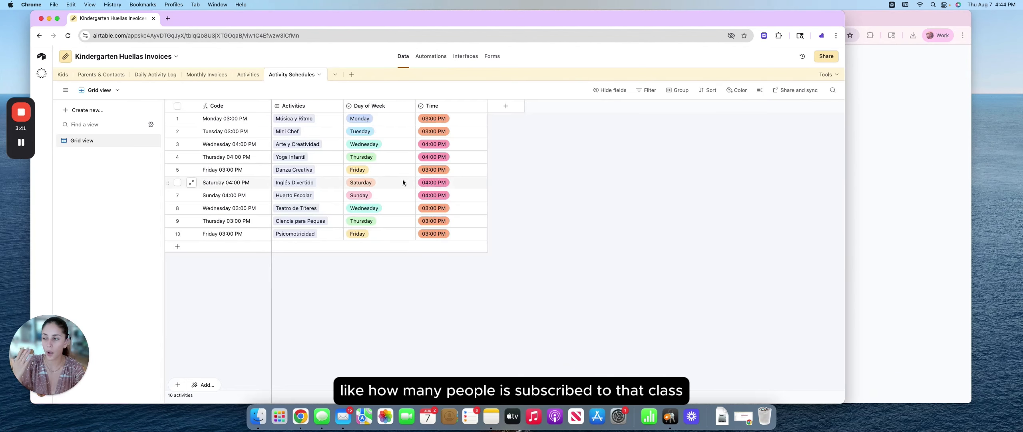
- Examine the Huerto Escolar records in the Daily Activity Log, including the 29 August 2025 activity date, kids count and linked monthly invoice
{"action": "left_click", "coordinate": [157, 75]}
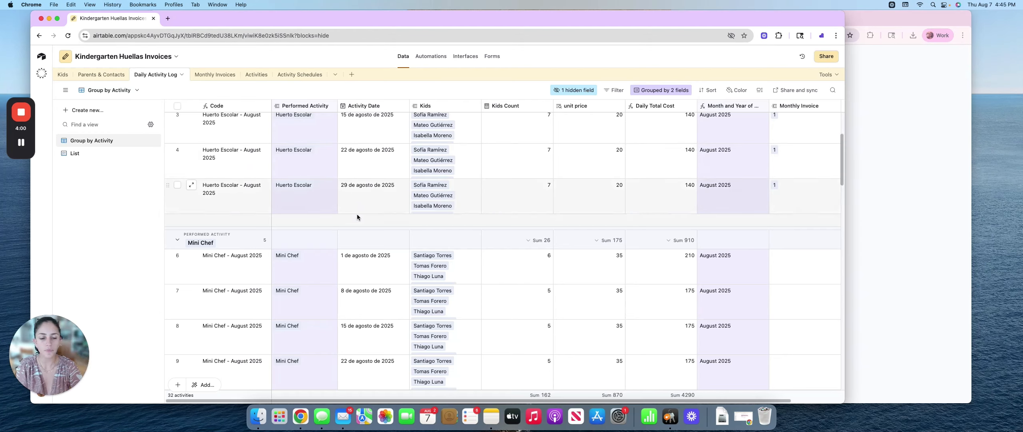
{"action": "scroll", "coordinate": [367, 185], "scroll_direction": "up", "scroll_amount": 3}
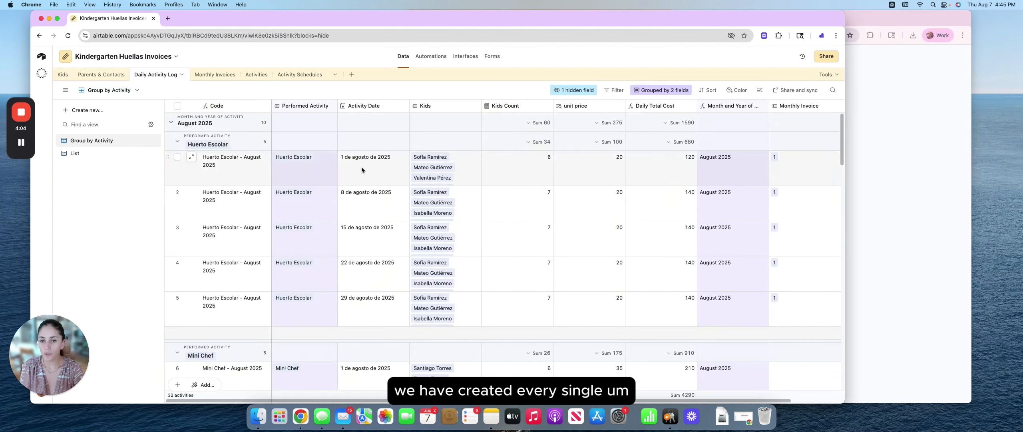
{"action": "double_click", "coordinate": [355, 299]}
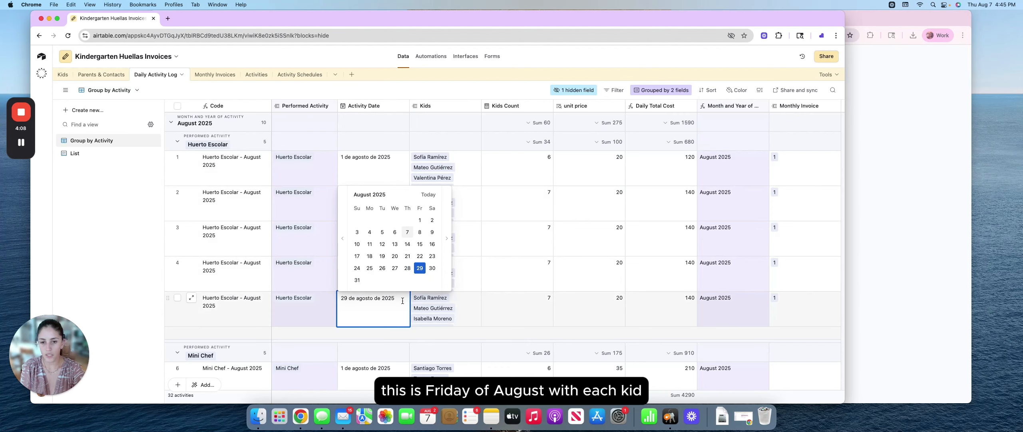
{"action": "left_click", "coordinate": [491, 303]}
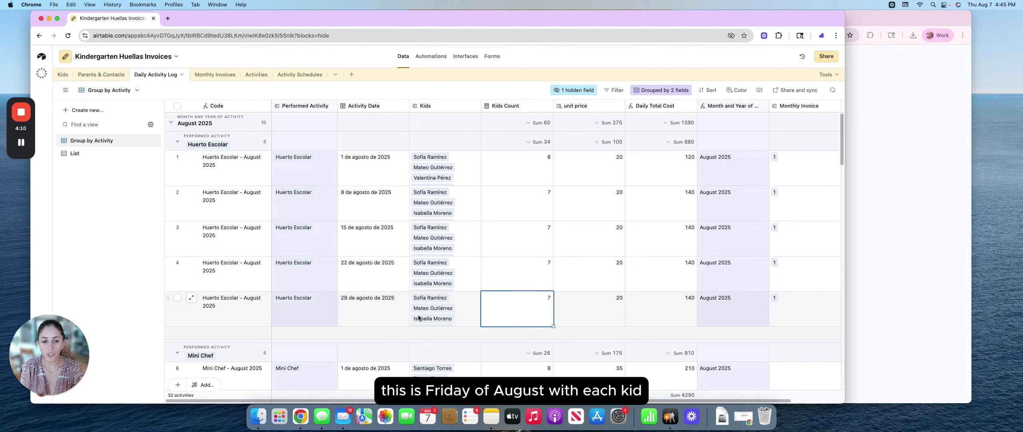
{"action": "scroll", "coordinate": [750, 261], "scroll_direction": "right", "scroll_amount": 3}
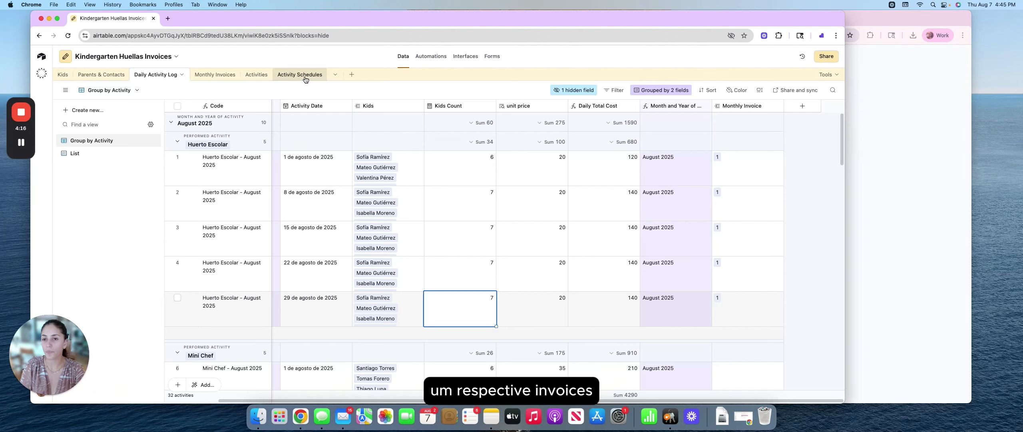
- Review the Monthly Invoices table's child, guardian, billing period, subtotal, status and invoice PDF fields
{"action": "left_click", "coordinate": [223, 76]}
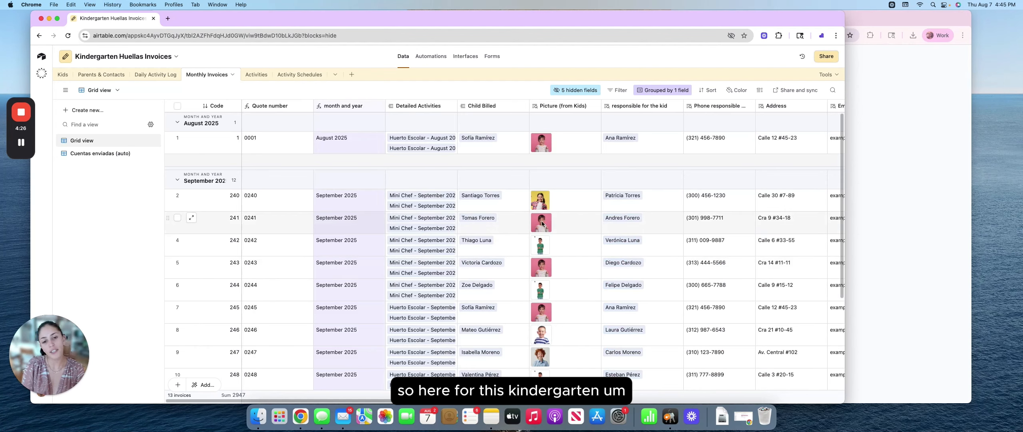
{"action": "scroll", "coordinate": [482, 197], "scroll_direction": "right", "scroll_amount": 1}
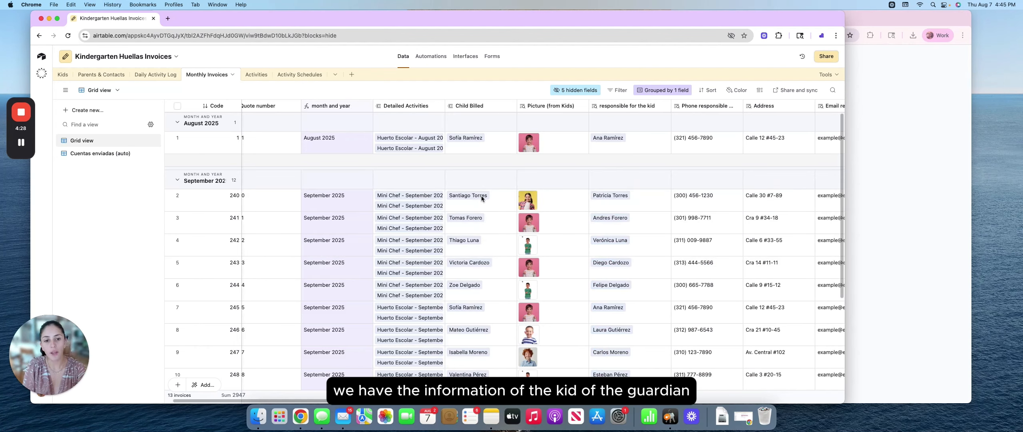
{"action": "scroll", "coordinate": [481, 196], "scroll_direction": "right", "scroll_amount": 5}
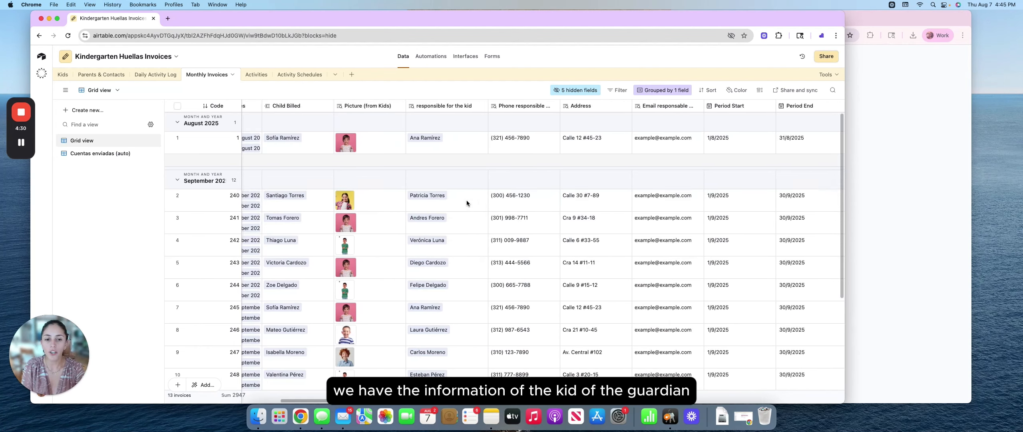
{"action": "scroll", "coordinate": [462, 200], "scroll_direction": "right", "scroll_amount": 7}
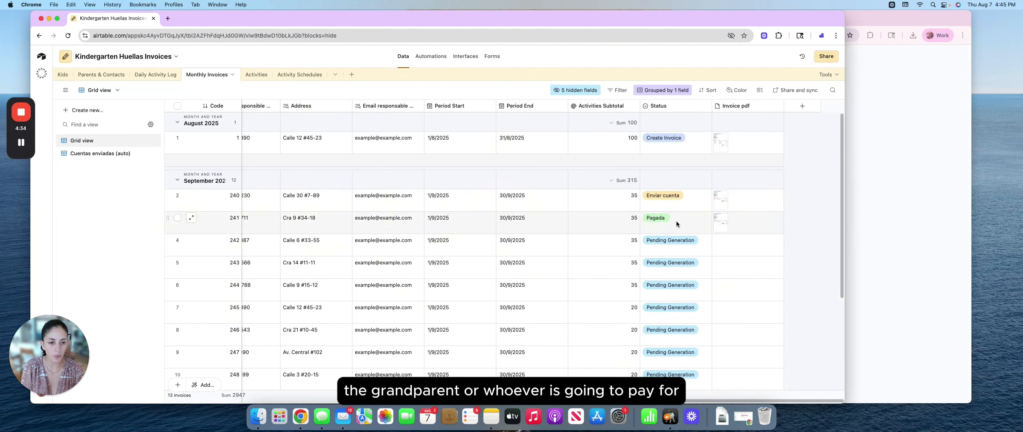
- Check the available status options for the invoice in row 2 of September 2025 without choosing one
{"action": "left_click", "coordinate": [677, 204]}
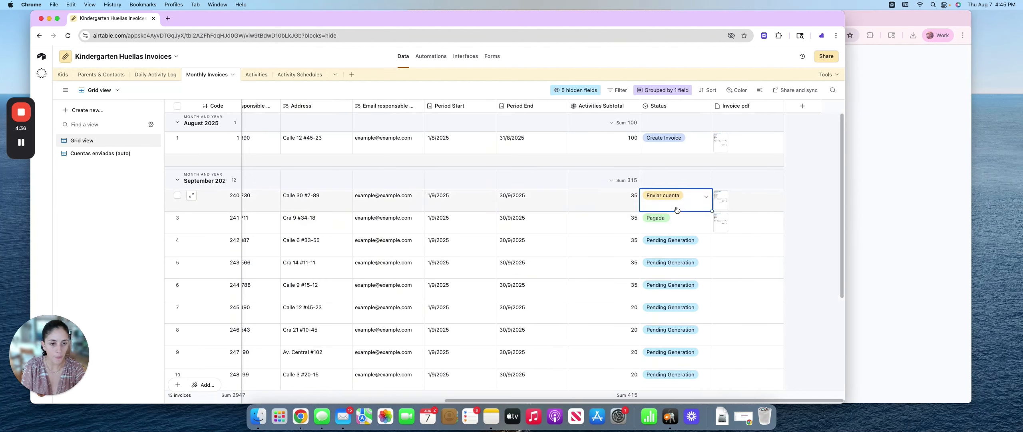
{"action": "left_click", "coordinate": [695, 202]}
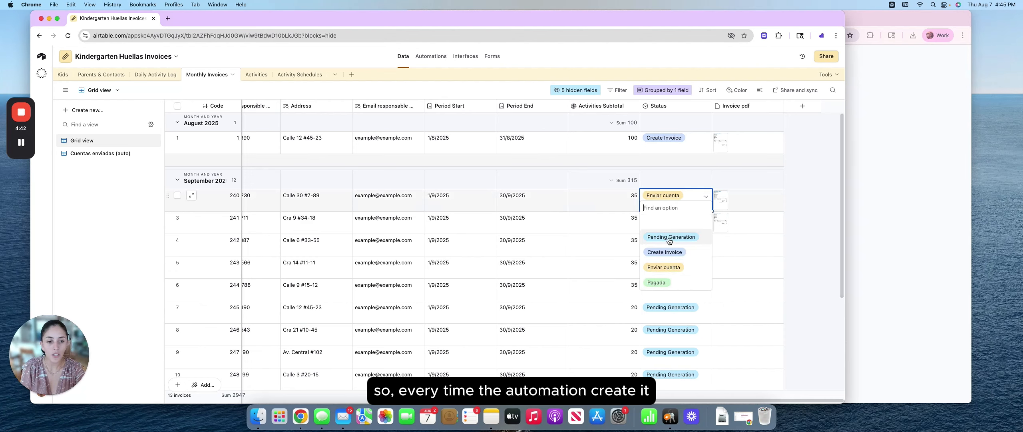
{"action": "left_click", "coordinate": [624, 220]}
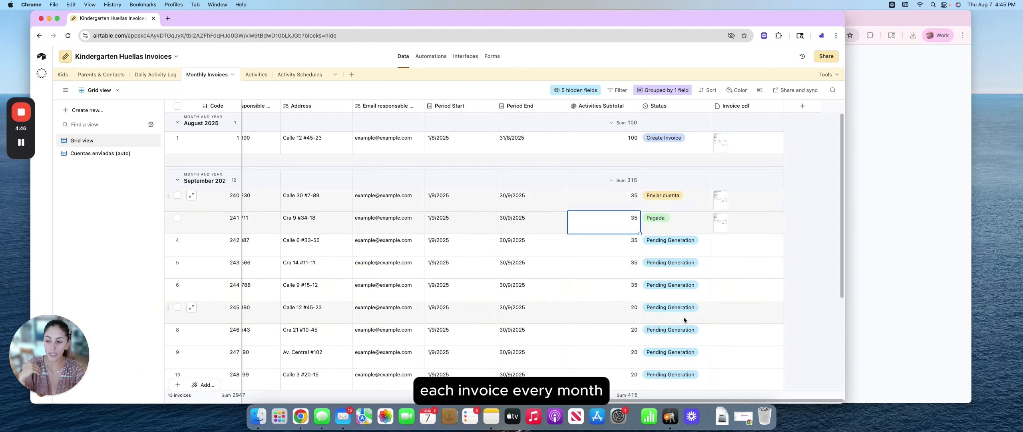
- Look over the statuses of the September invoices and show the status options of the August 2025 invoice
{"action": "scroll", "coordinate": [683, 315], "scroll_direction": "down", "scroll_amount": 3}
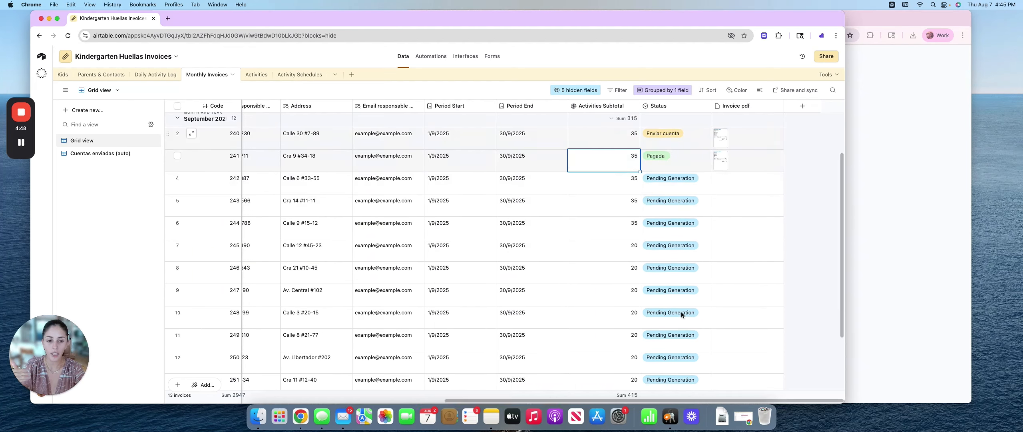
{"action": "left_click", "coordinate": [664, 256]}
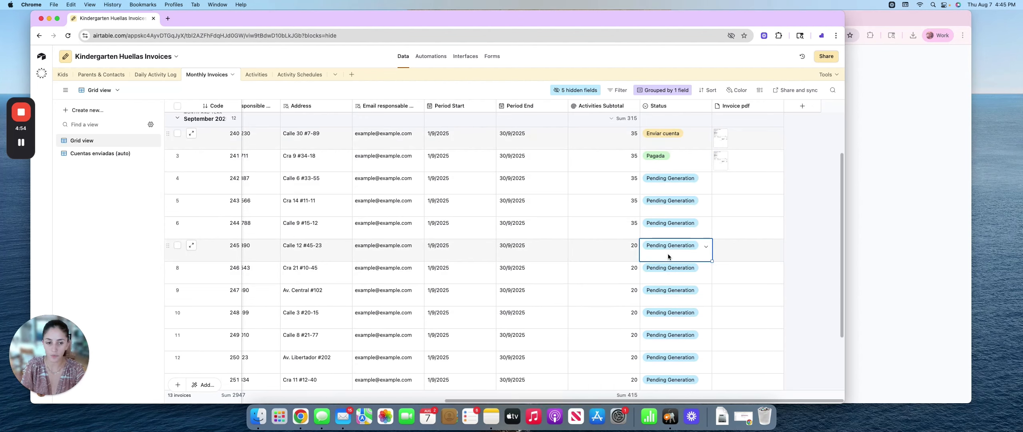
{"action": "scroll", "coordinate": [668, 256], "scroll_direction": "up", "scroll_amount": 3}
{"action": "left_click", "coordinate": [684, 146]}
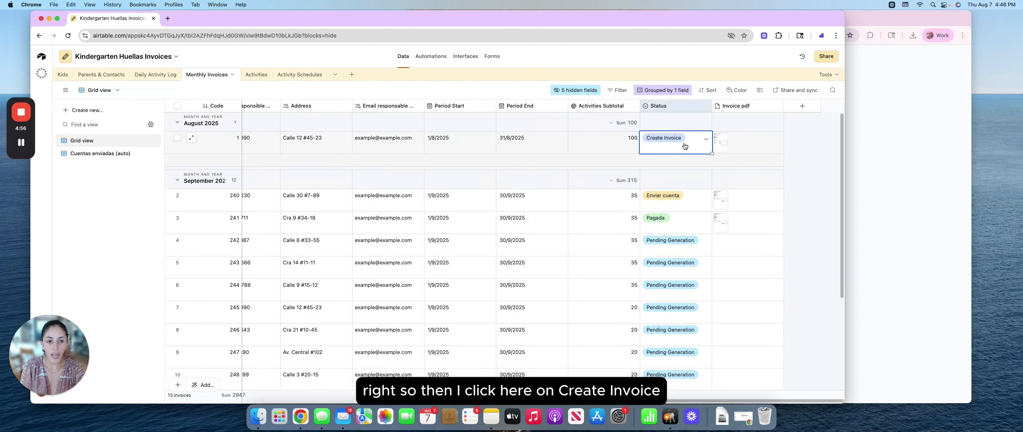
{"action": "left_click", "coordinate": [684, 144]}
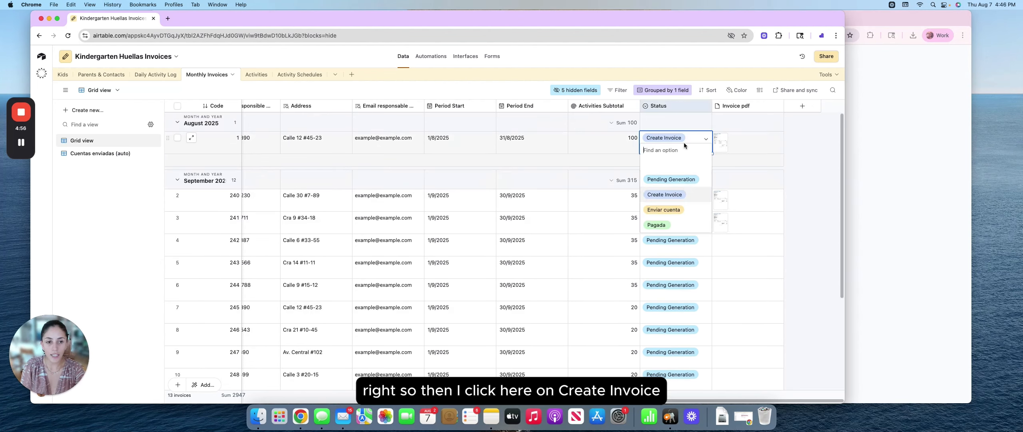
- Set the status of the September 2025 invoice in row 4 to Create Invoice and select its invoice PDF cell
{"action": "left_click", "coordinate": [666, 245]}
{"action": "left_click", "coordinate": [670, 250]}
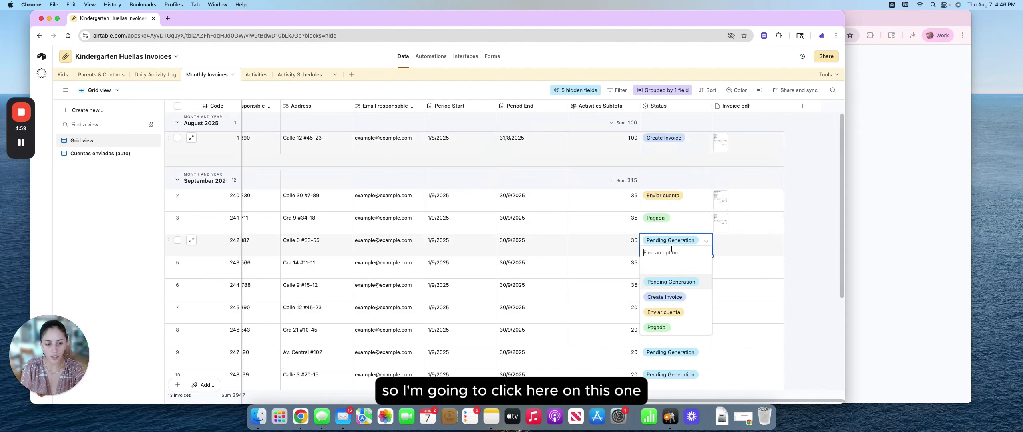
{"action": "left_click", "coordinate": [666, 298]}
{"action": "left_click", "coordinate": [731, 251]}
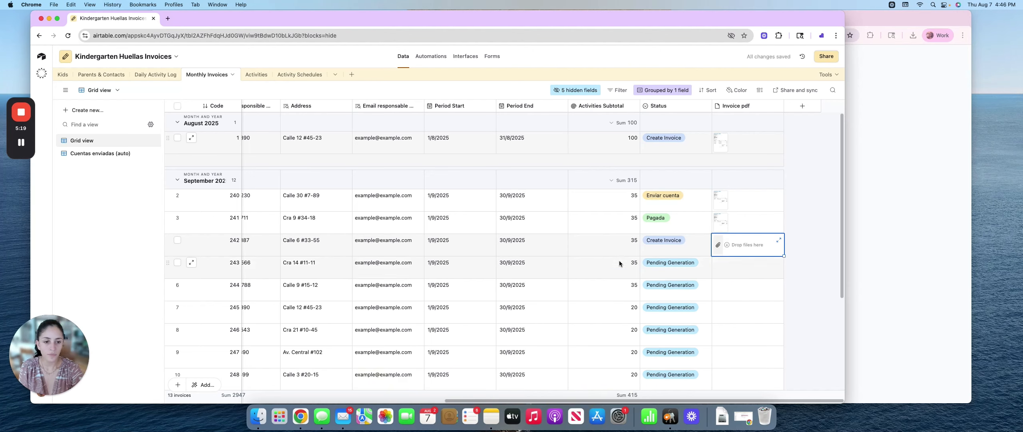
- Open the PDF attached to the September 2025 invoice in row 4 to view it
{"action": "left_click", "coordinate": [616, 246]}
{"action": "left_click", "coordinate": [720, 250]}
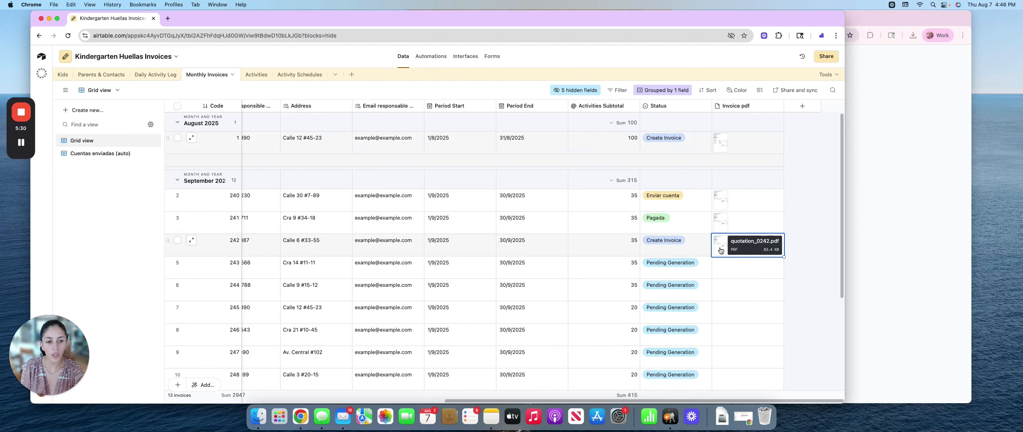
{"action": "left_click", "coordinate": [720, 250]}
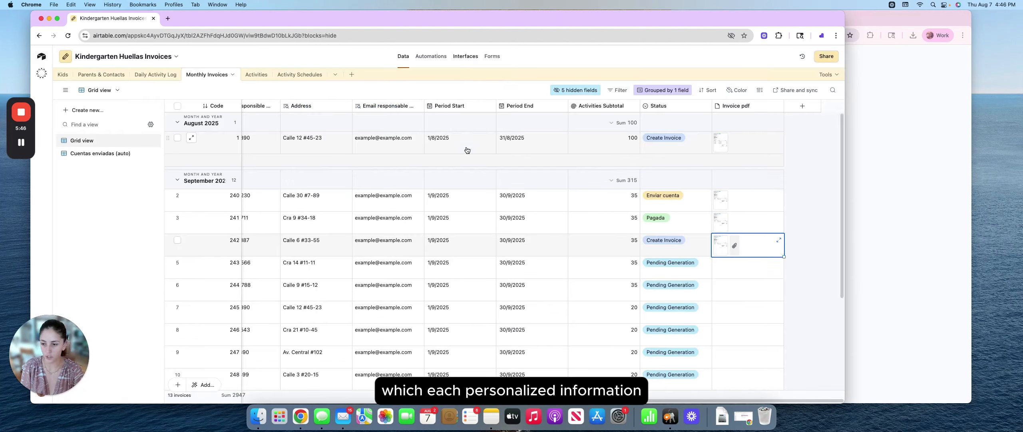
- Show the status options of the row 4 invoice, including Enviar cuenta, and close them without choosing one
{"action": "left_click", "coordinate": [706, 251]}
{"action": "left_click", "coordinate": [705, 251]}
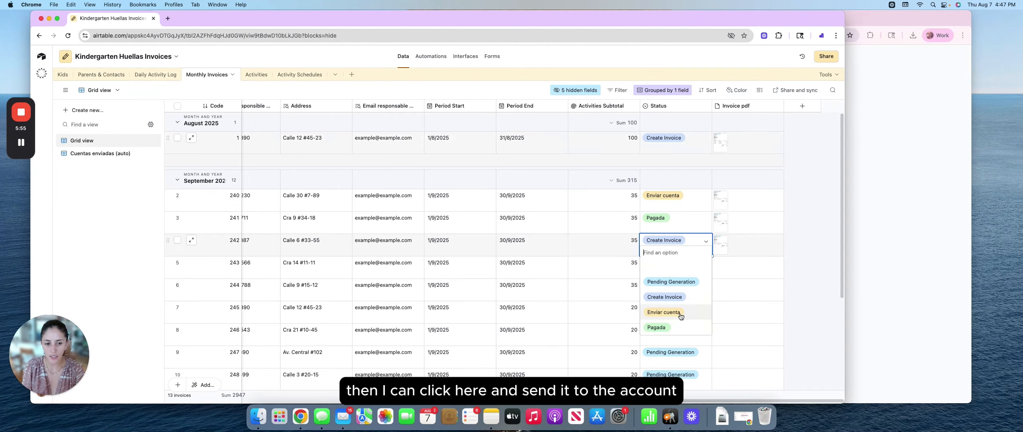
{"action": "left_click", "coordinate": [746, 251]}
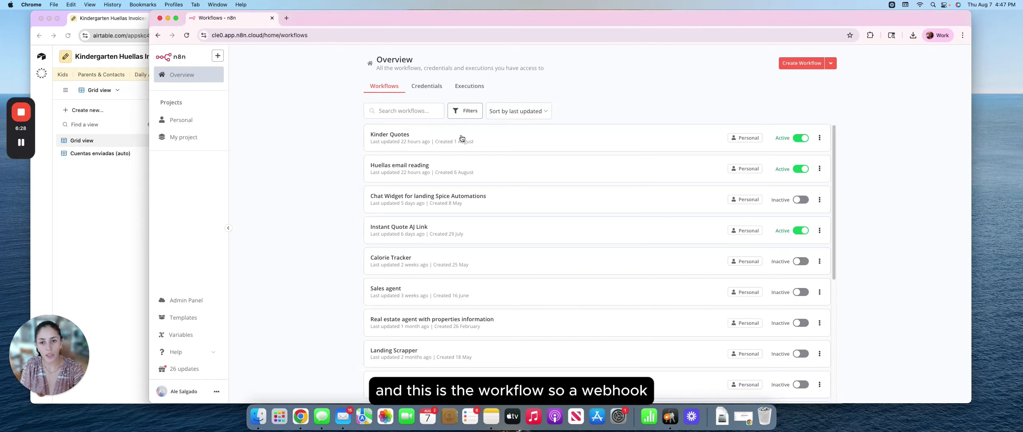
- Open the Kinder Quotes workflow in n8n and look at its Webhook trigger
{"action": "left_click", "coordinate": [463, 138]}
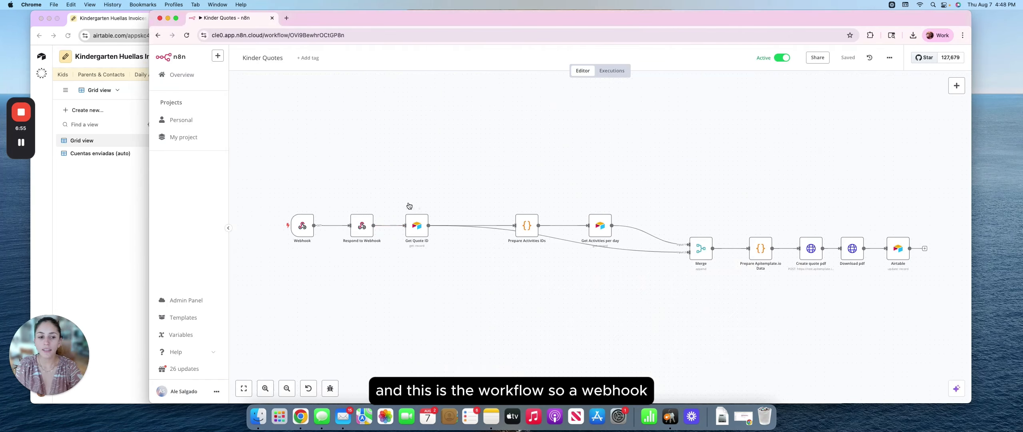
{"action": "mouse_move", "coordinate": [299, 226]}
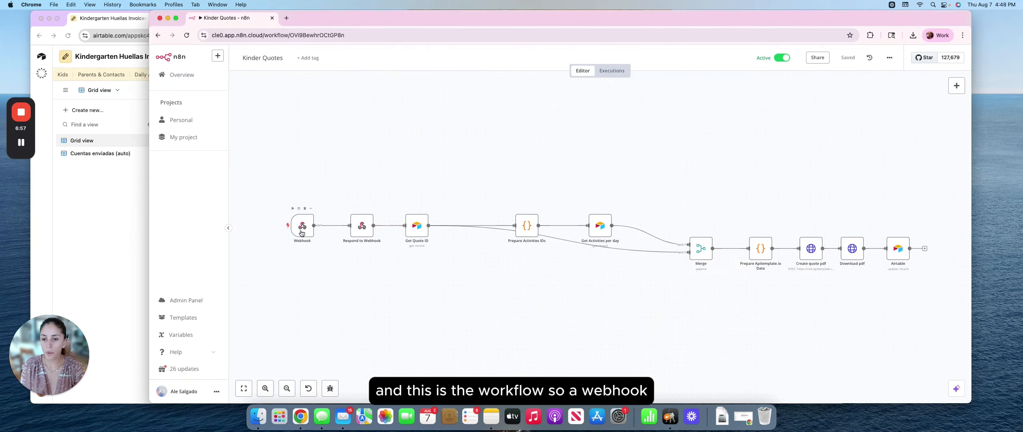
- Switch back to Airtable and inspect the create quote automation's script that calls the n8n webhook
{"action": "key", "text": "super+grave"}
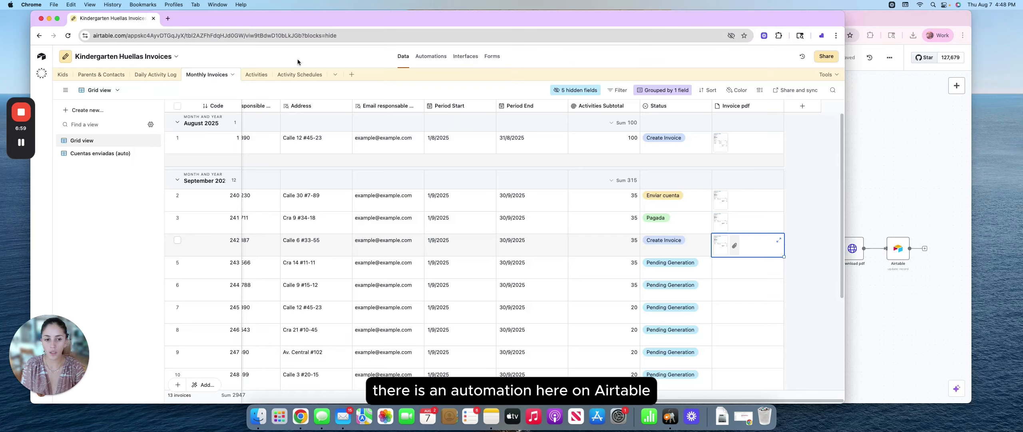
{"action": "left_click", "coordinate": [428, 57]}
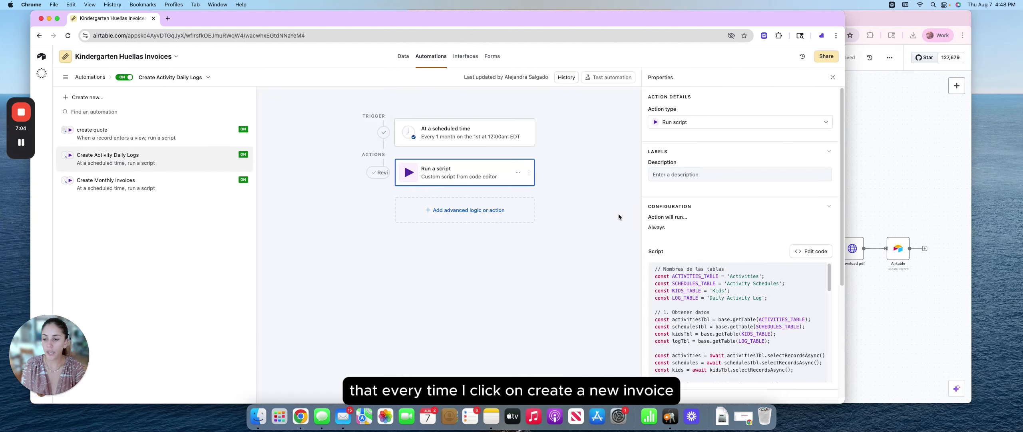
{"action": "left_click", "coordinate": [162, 138]}
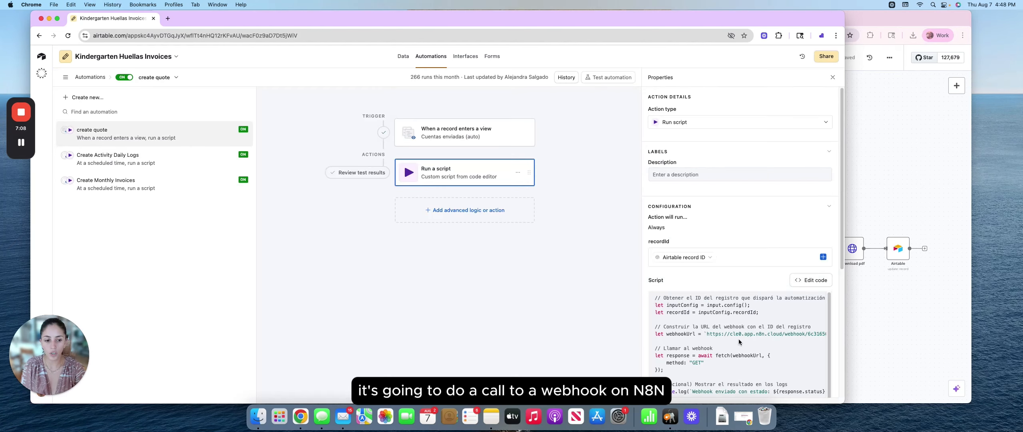
- Switch to n8n and inspect the Kinder Quotes nodes, viewing the JavaScript code of Prepare Activities IDs
{"action": "left_click", "coordinate": [907, 301]}
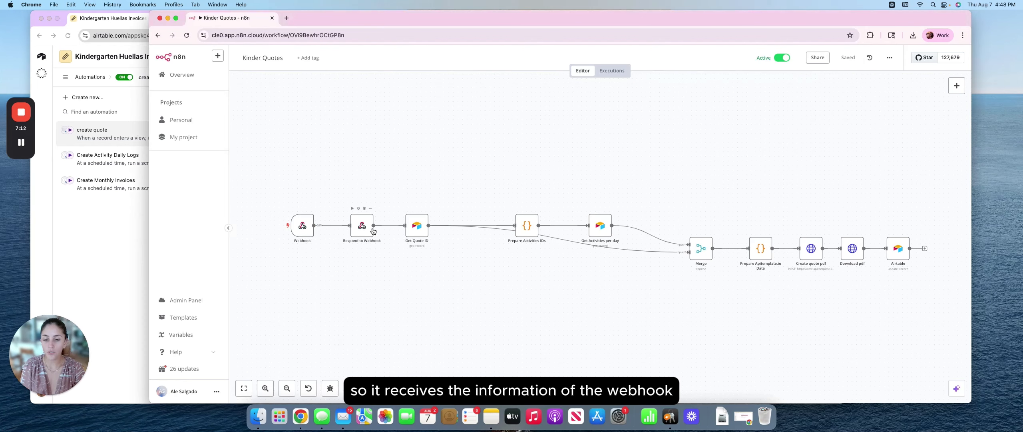
{"action": "left_click", "coordinate": [415, 232]}
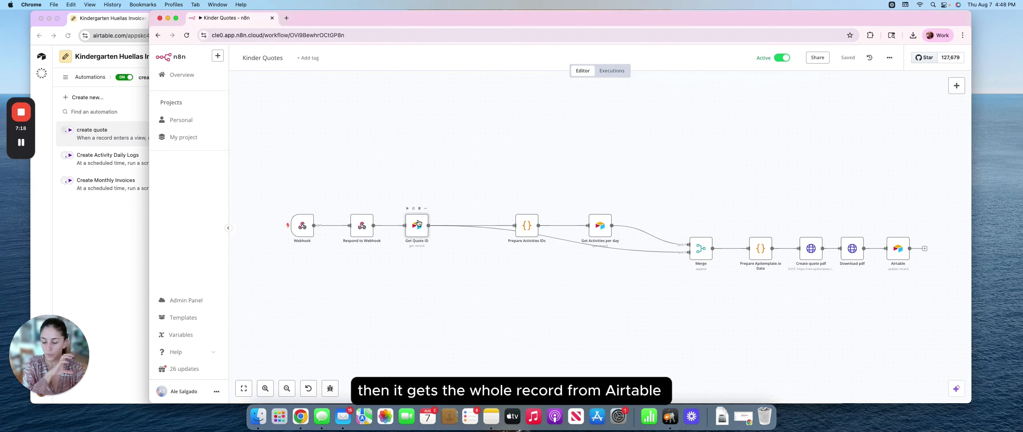
{"action": "double_click", "coordinate": [526, 224]}
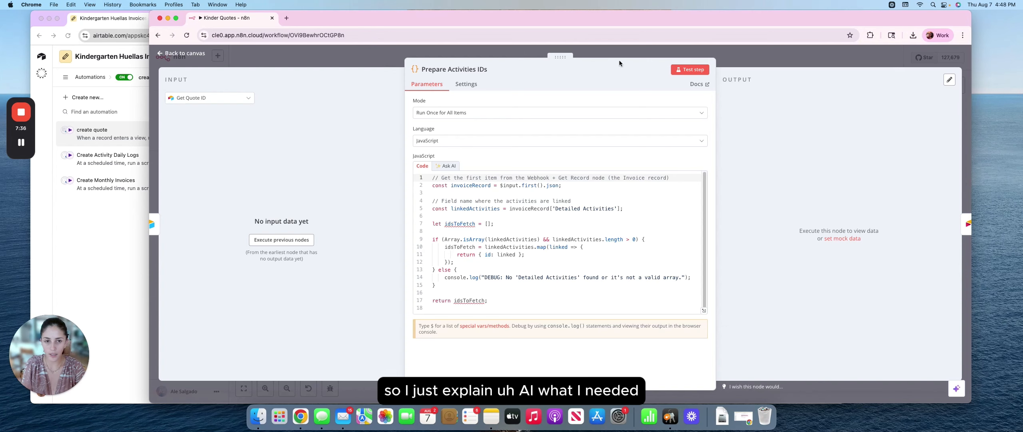
{"action": "left_click", "coordinate": [605, 51]}
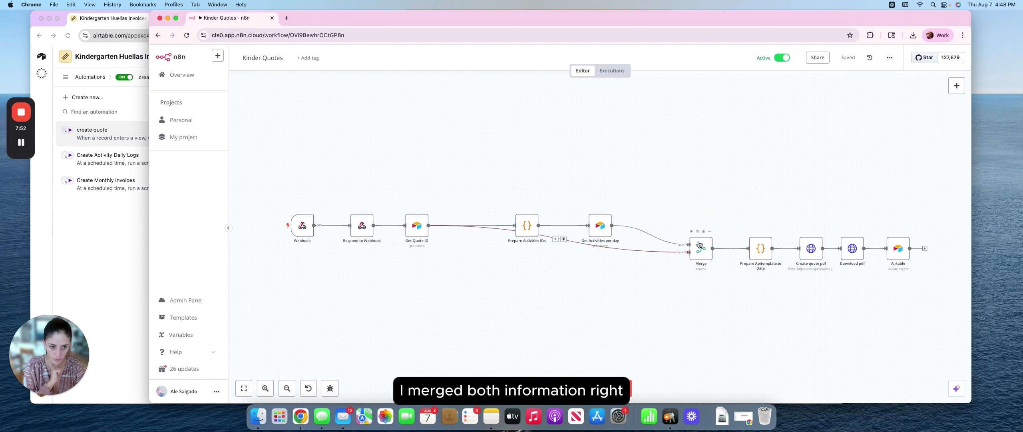
{"action": "scroll", "coordinate": [710, 277], "scroll_direction": "right", "scroll_amount": 2}
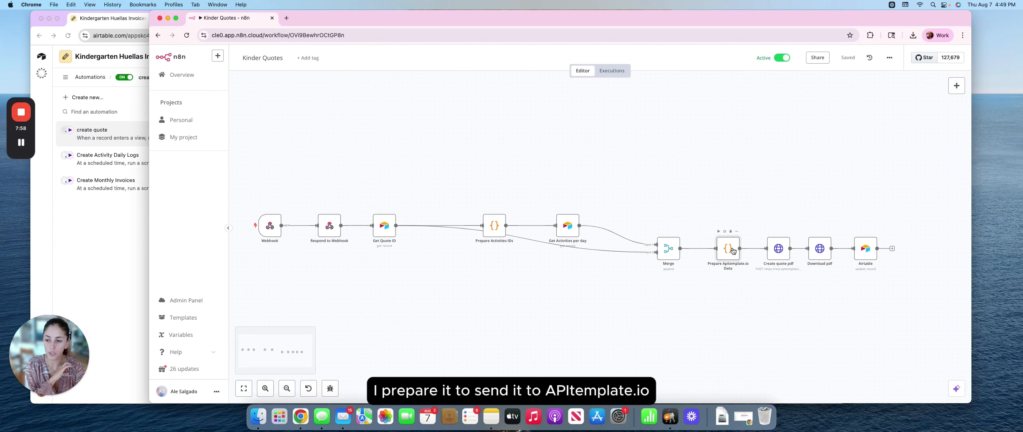
- Inspect the Create quote pdf node's JSON request body and the workflow's remaining nodes through the Airtable record update
{"action": "double_click", "coordinate": [778, 249]}
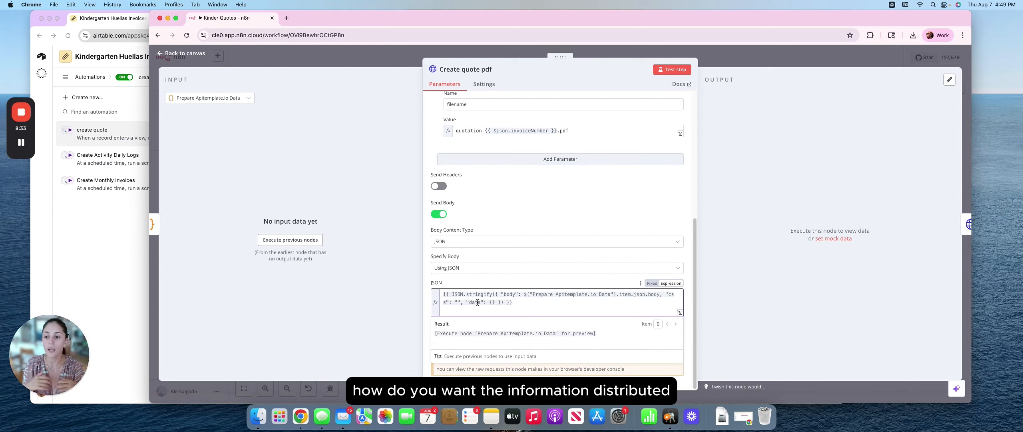
{"action": "left_click", "coordinate": [746, 58]}
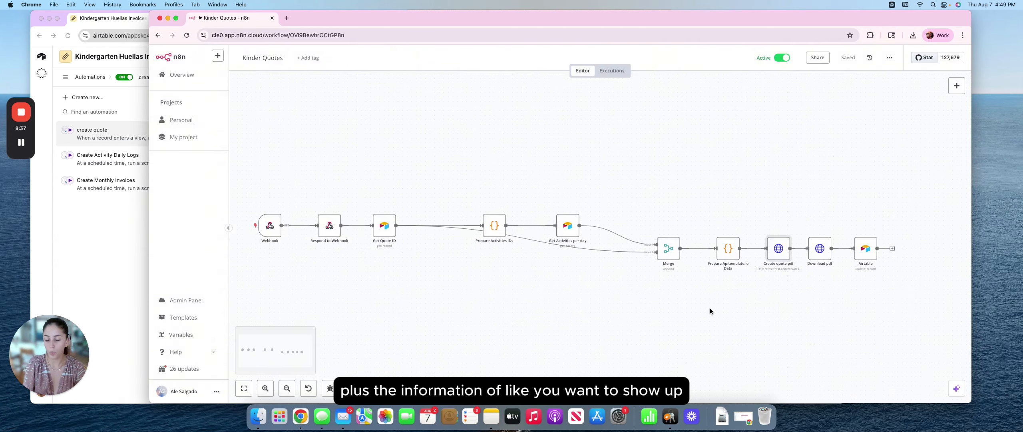
{"action": "scroll", "coordinate": [675, 309], "scroll_direction": "right", "scroll_amount": 4}
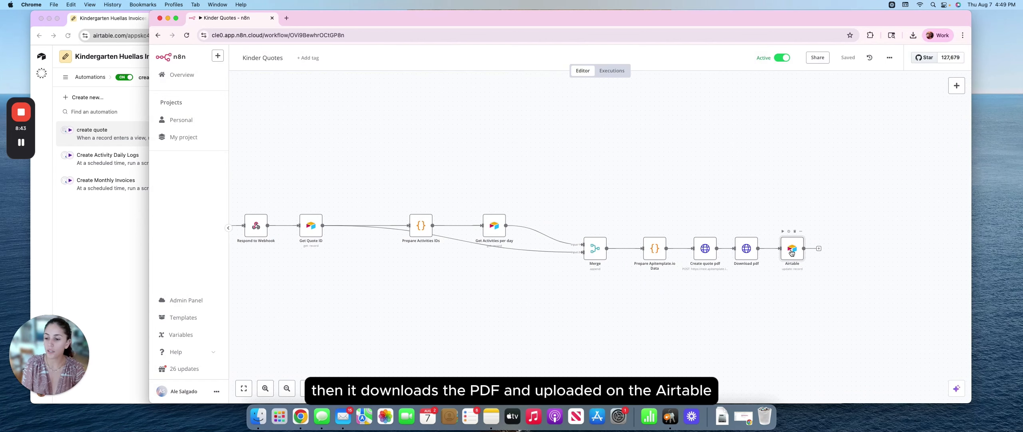
{"action": "scroll", "coordinate": [509, 275], "scroll_direction": "left", "scroll_amount": 2}
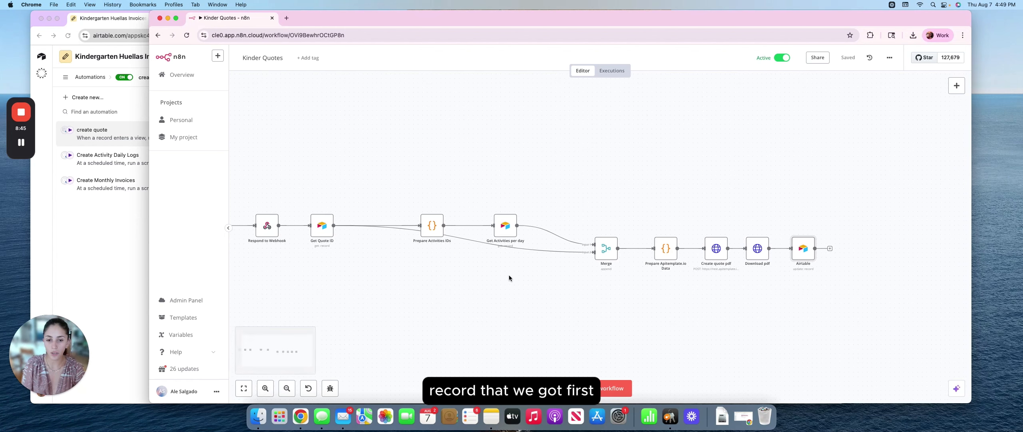
{"action": "scroll", "coordinate": [426, 307], "scroll_direction": "right", "scroll_amount": 2}
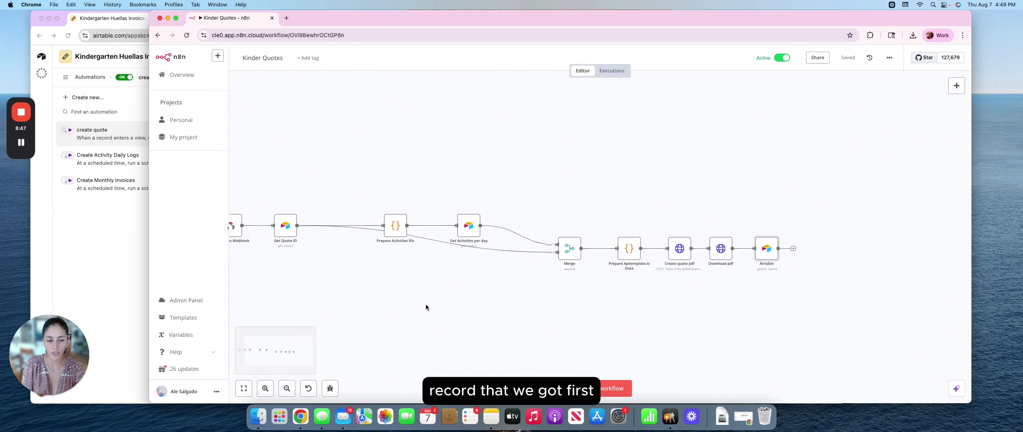
{"action": "scroll", "coordinate": [426, 307], "scroll_direction": "left", "scroll_amount": 2}
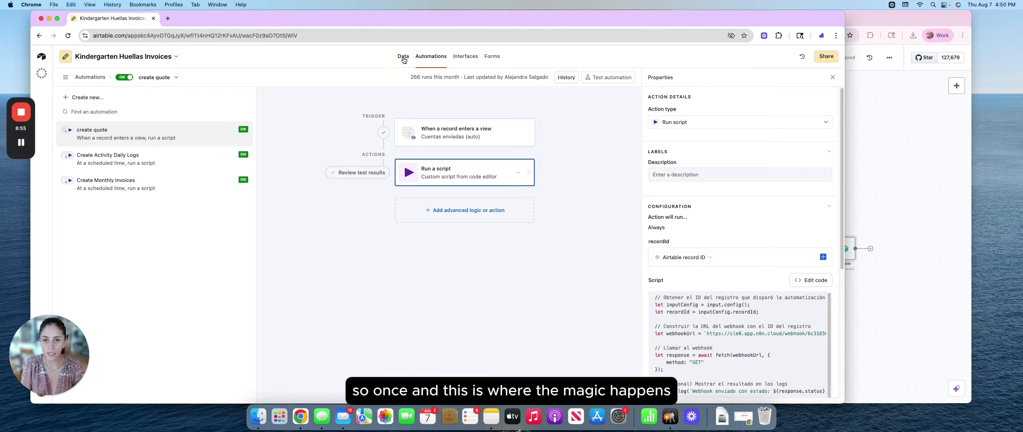
- Return to the Monthly Invoices data in Airtable, and open the Huellas email reading workflow in n8n
{"action": "left_click", "coordinate": [404, 57]}
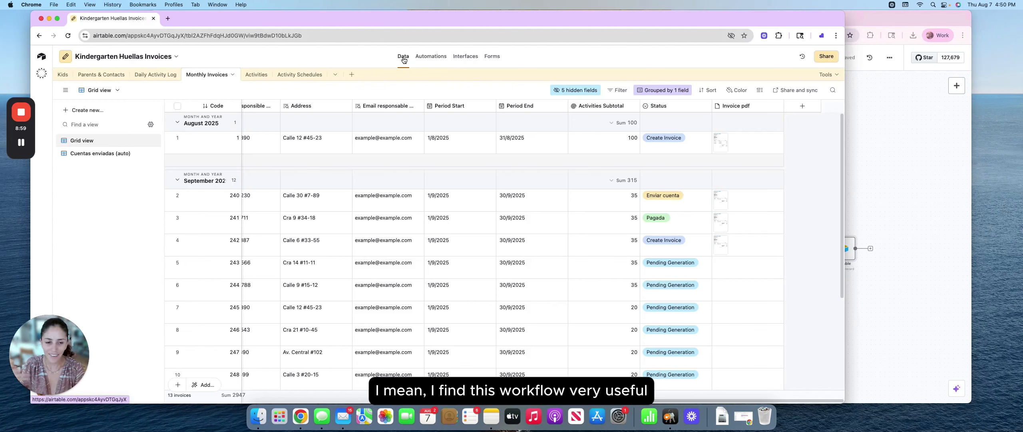
{"action": "left_click", "coordinate": [683, 213]}
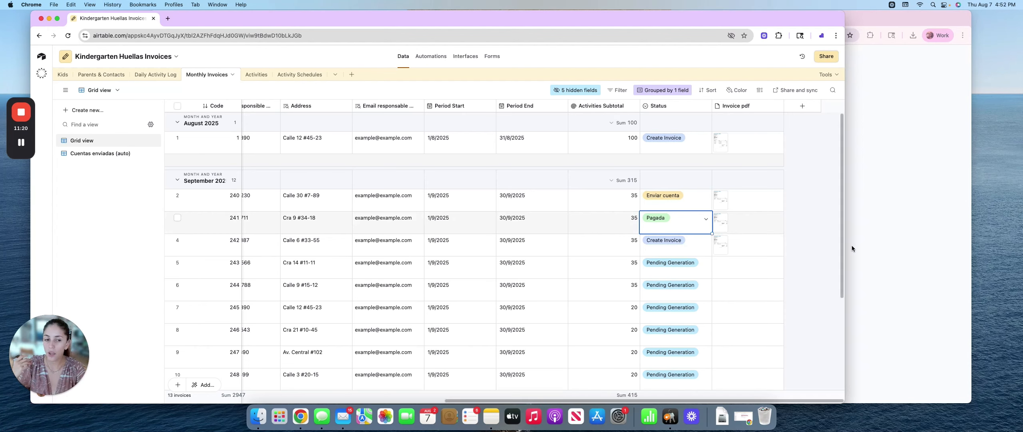
{"action": "left_click", "coordinate": [878, 235]}
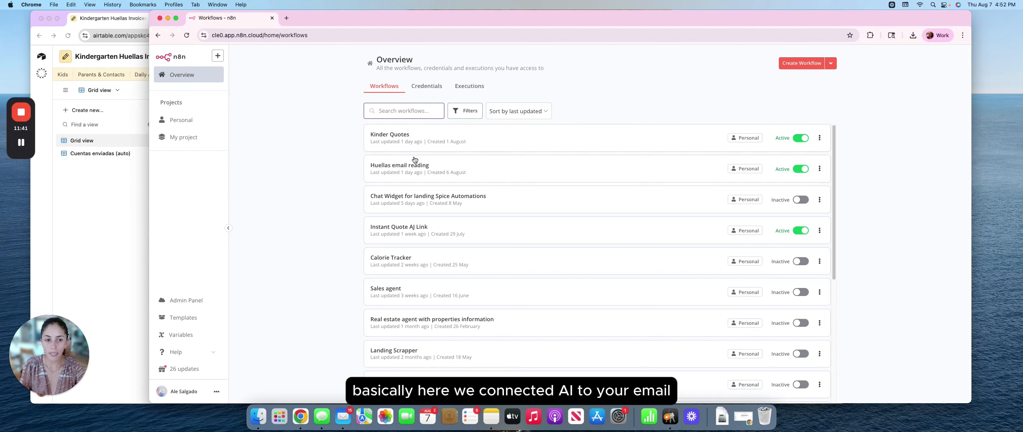
{"action": "left_click", "coordinate": [412, 170]}
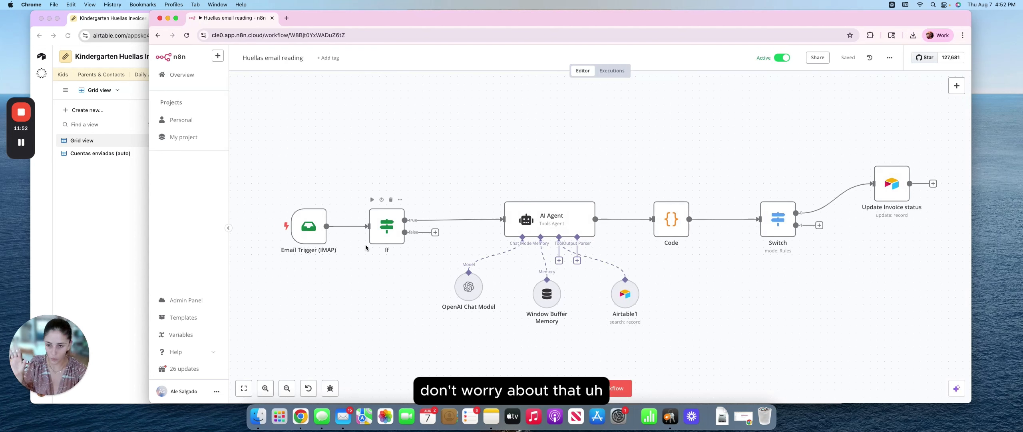
- Inspect the If node's email subject conditions, including Transacción aprobada, and point out the AI Agent's Airtable1 search tool
{"action": "mouse_move", "coordinate": [308, 227]}
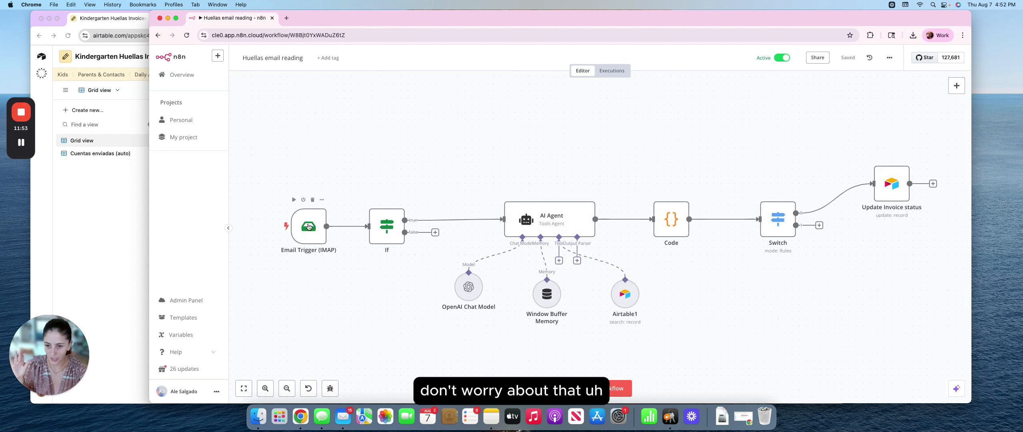
{"action": "double_click", "coordinate": [386, 231]}
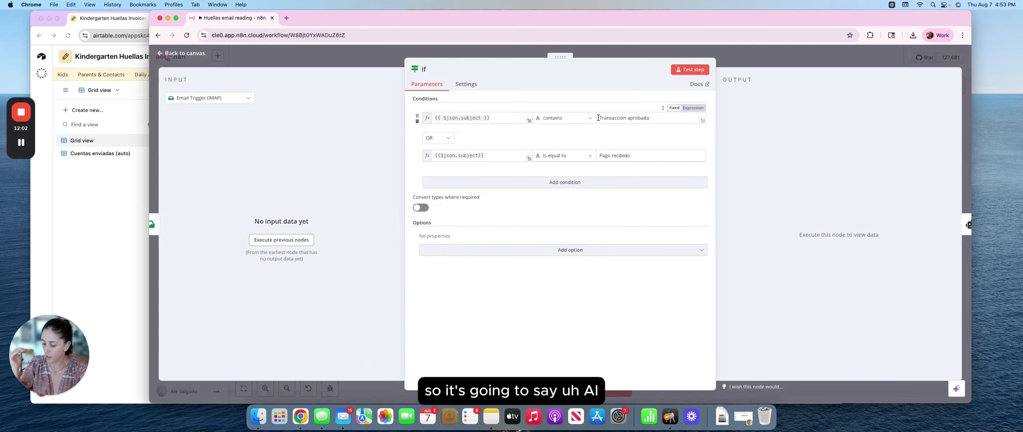
{"action": "left_click_drag", "start_coordinate": [598, 117], "coordinate": [650, 116]}
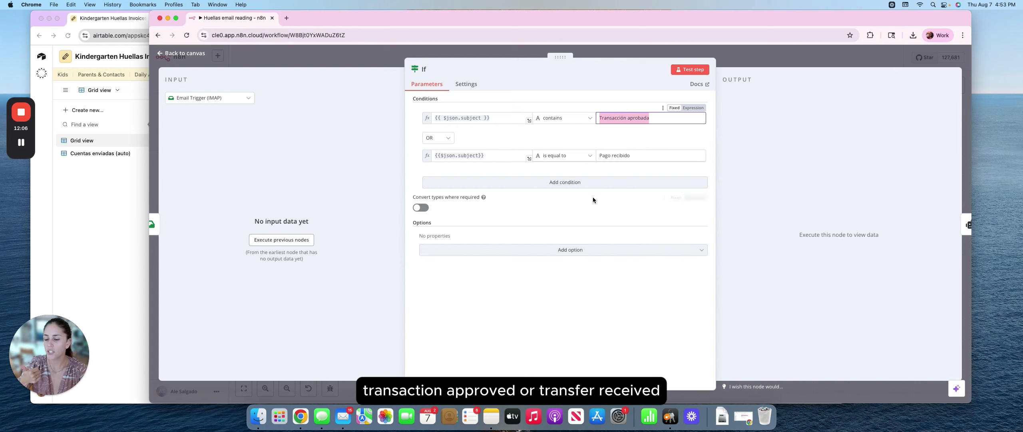
{"action": "left_click", "coordinate": [789, 63]}
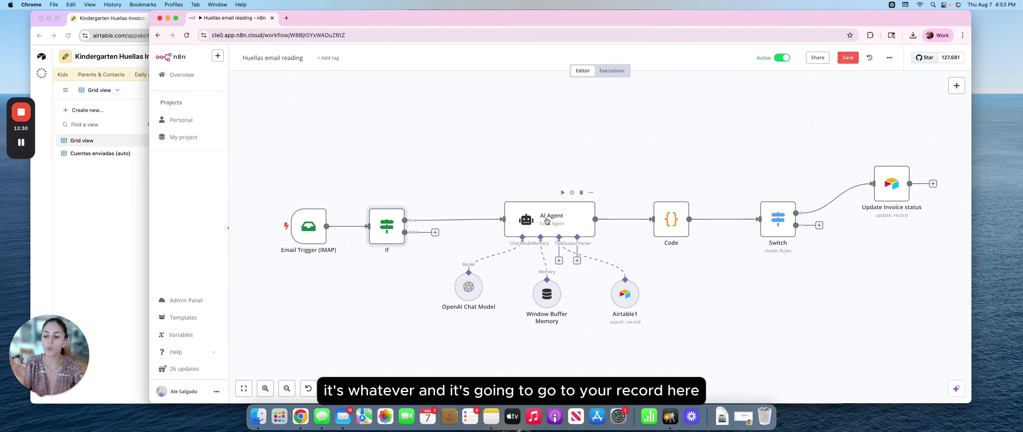
{"action": "left_click", "coordinate": [626, 303]}
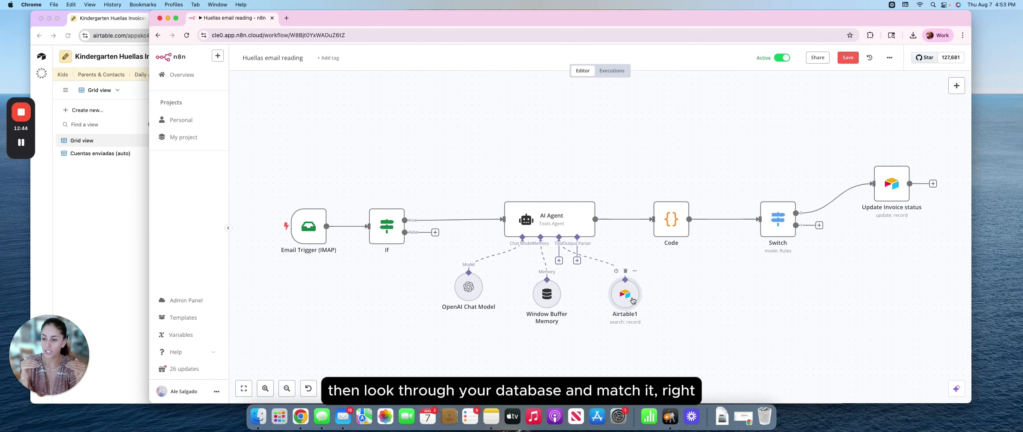
- Switch to Airtable and set the status of the September 2025 invoice with code 241 to Pending Generation
{"action": "left_click", "coordinate": [97, 228]}
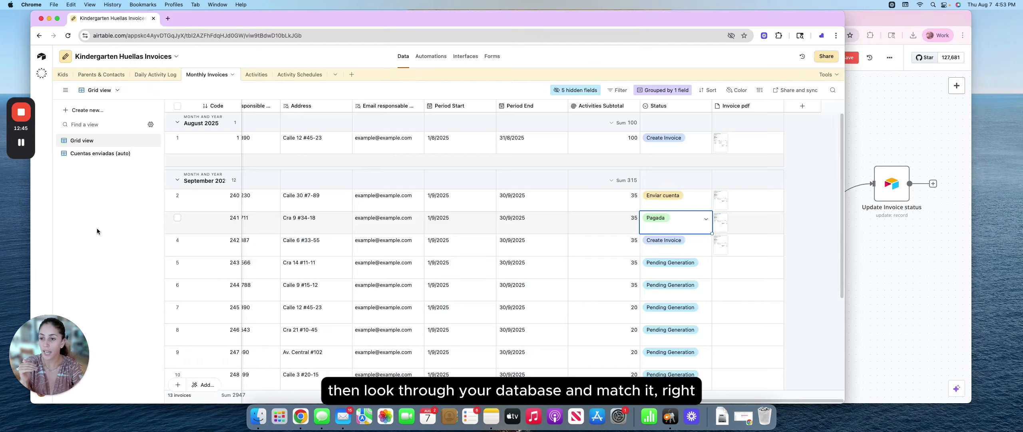
{"action": "left_click", "coordinate": [680, 224]}
{"action": "left_click", "coordinate": [674, 237]}
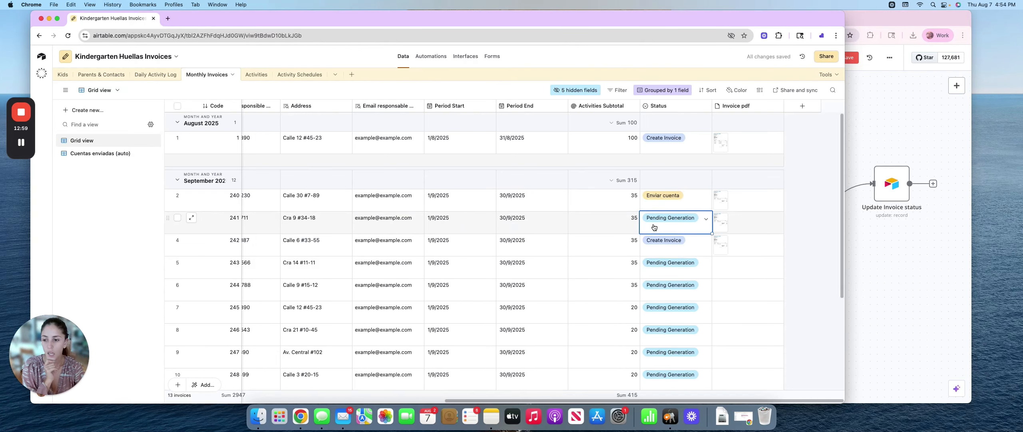
{"action": "left_click", "coordinate": [621, 231]}
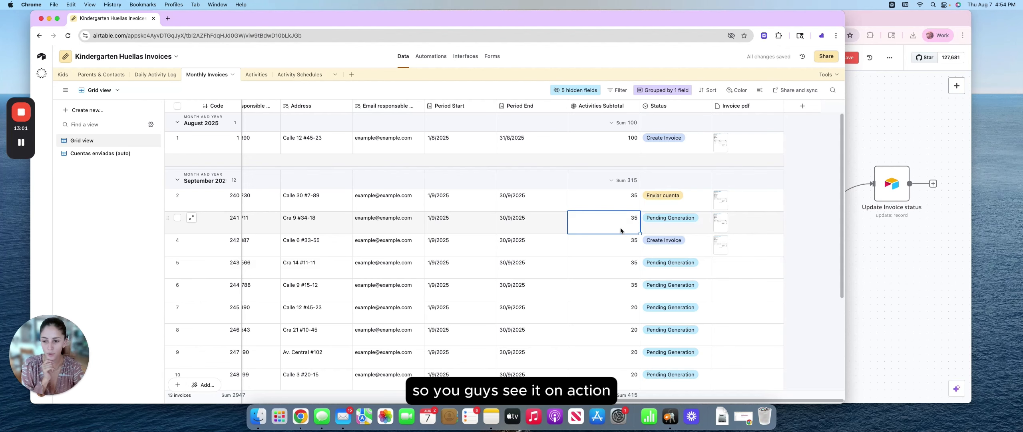
- Forward the Transacción aprobada en Centro Infantil Huellas email from Mail to the monitored address while the n8n workflow is listening
{"action": "left_click", "coordinate": [885, 264]}
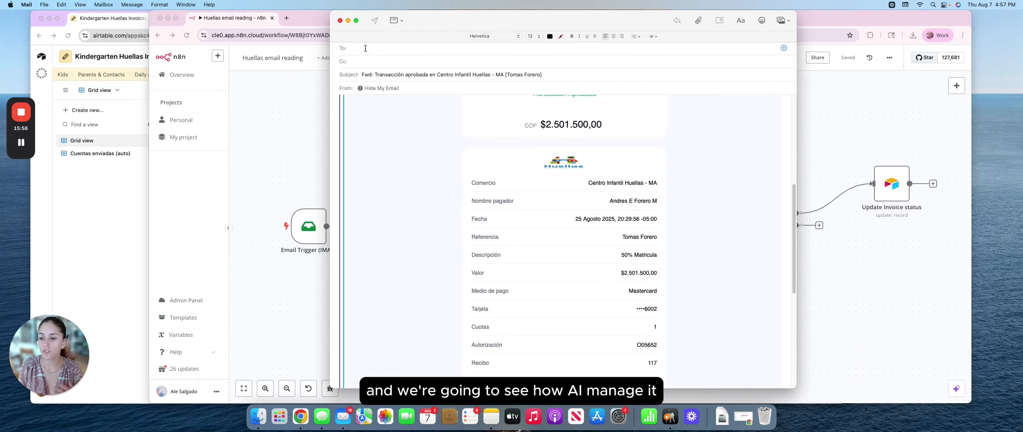
{"action": "type", "text": "ale"}
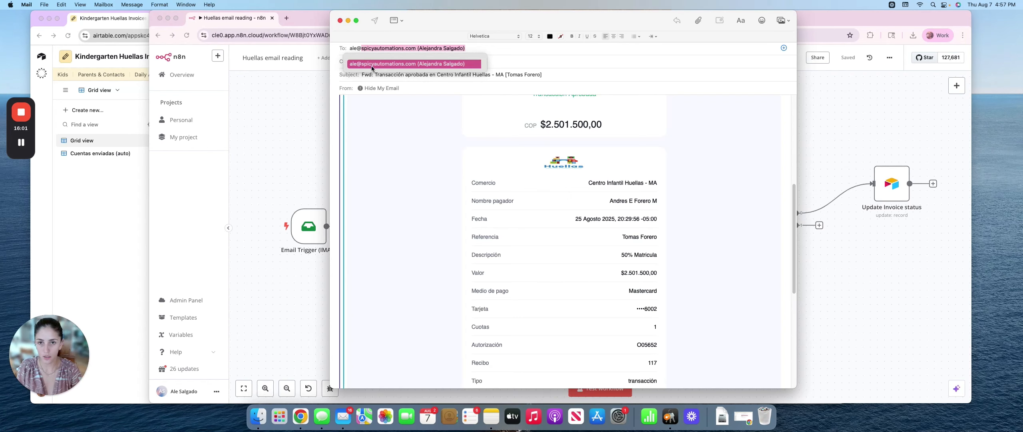
{"action": "key", "text": "Return"}
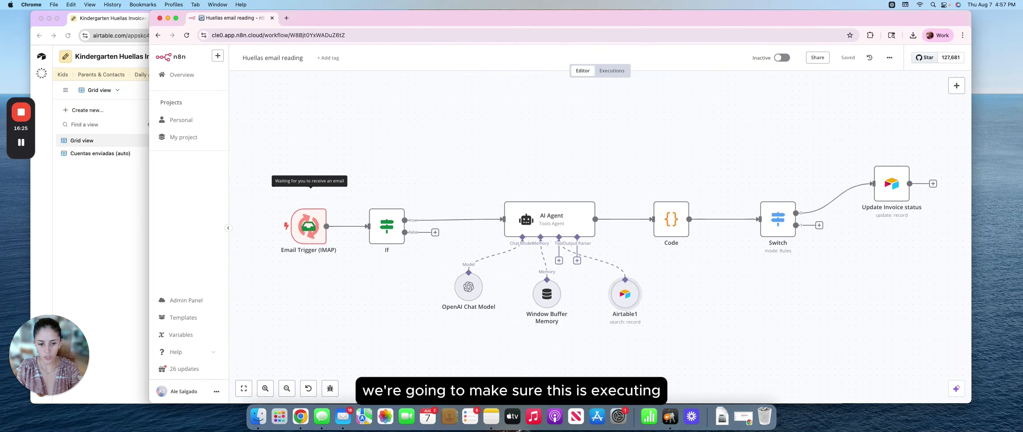
{"action": "key", "text": "ctrl+Up"}
{"action": "left_click", "coordinate": [878, 285]}
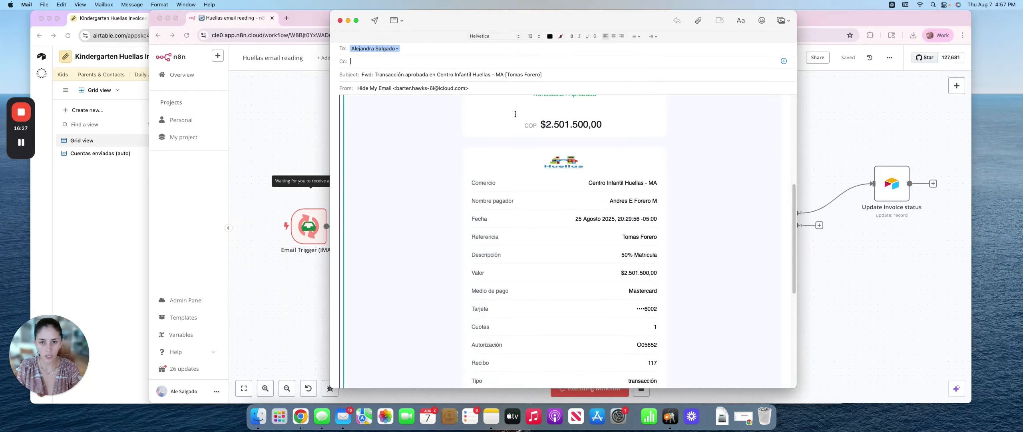
{"action": "left_click", "coordinate": [373, 24]}
{"action": "left_click", "coordinate": [407, 115]}
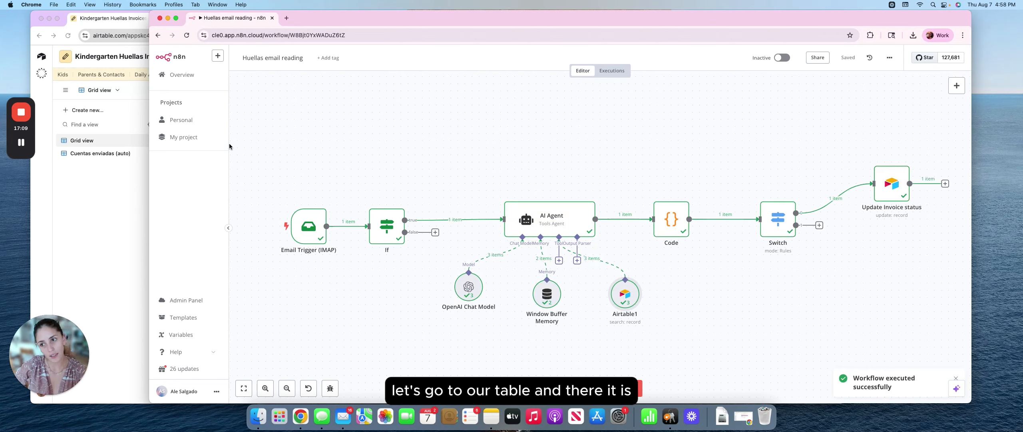
- Switch to Airtable and check invoice 240's status and the latest API edit in its revision history, then close the record
{"action": "left_click", "coordinate": [104, 212]}
{"action": "left_click", "coordinate": [675, 202]}
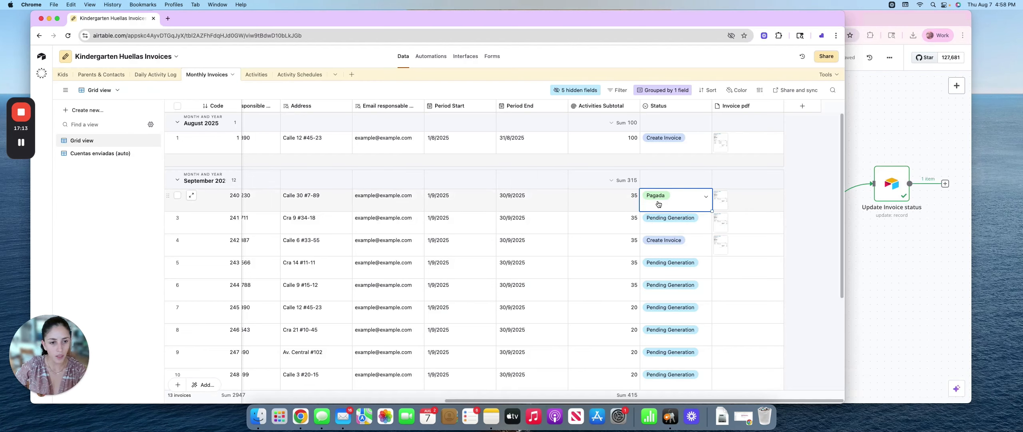
{"action": "left_click", "coordinate": [191, 196]}
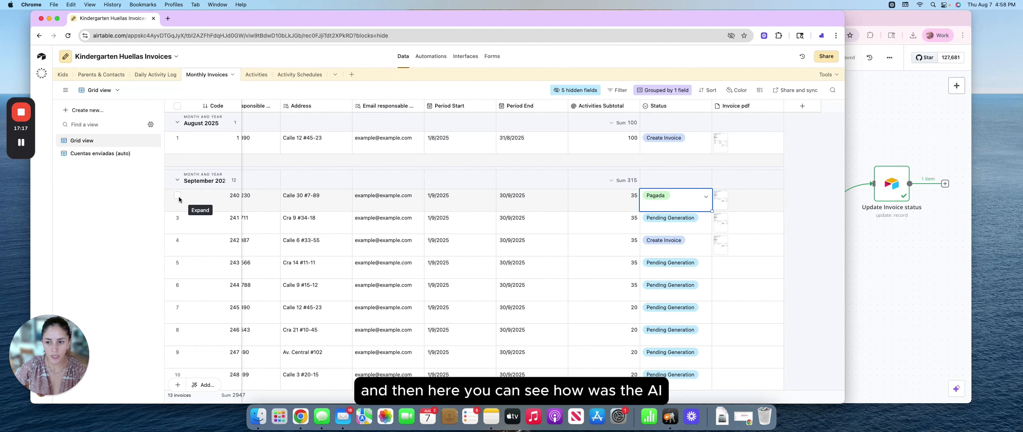
{"action": "left_click", "coordinate": [179, 197]}
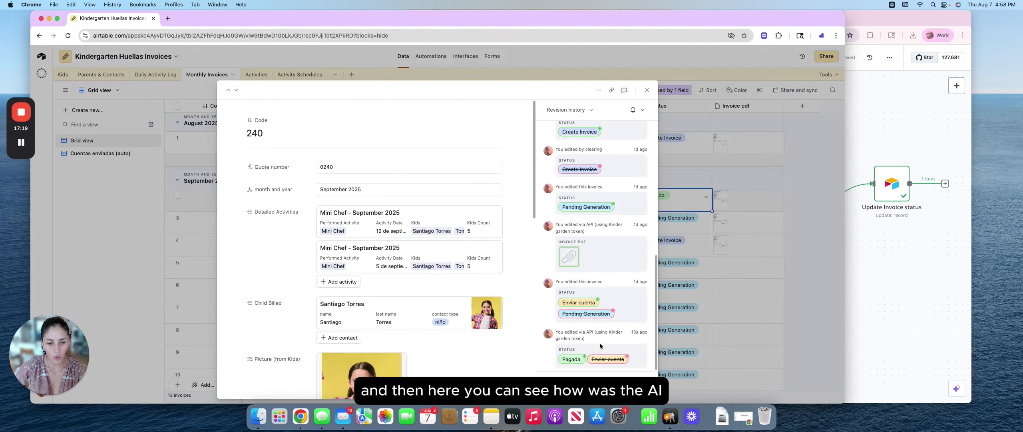
{"action": "left_click_drag", "start_coordinate": [586, 331], "coordinate": [606, 338]}
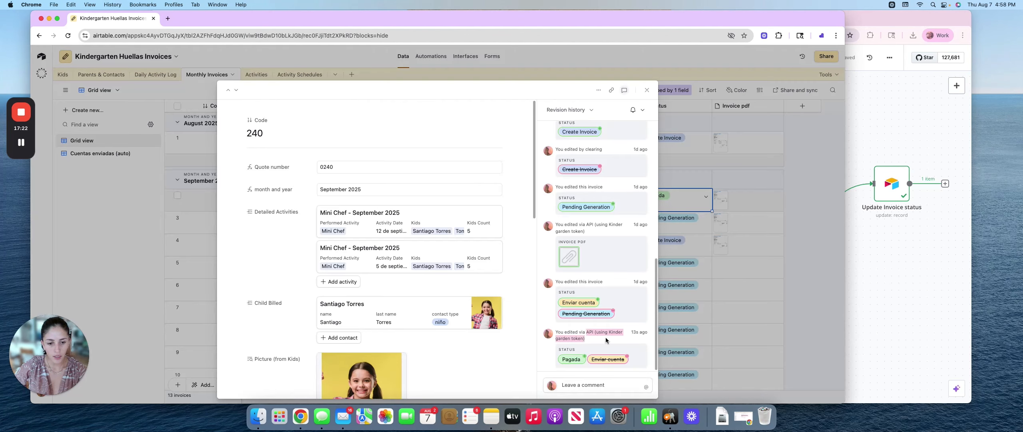
{"action": "left_click", "coordinate": [648, 92]}
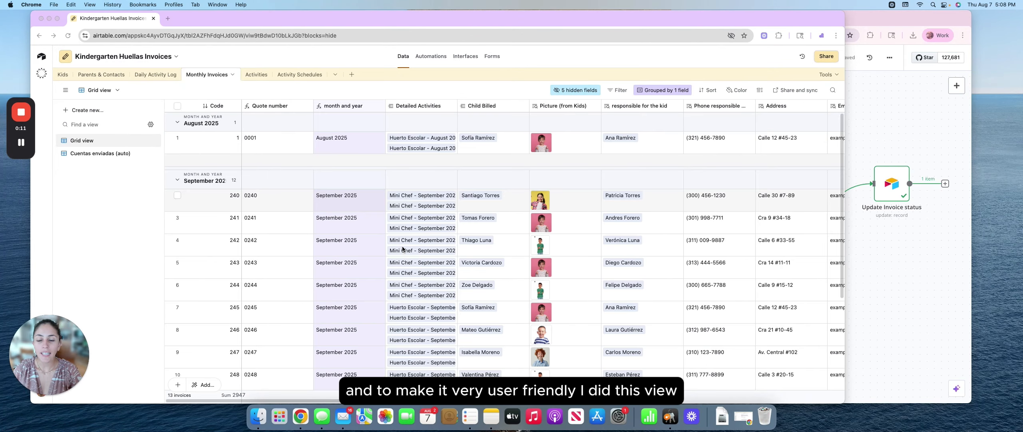
- Open the Daily Activity Log's List view and look through the activities grouped by class and month
{"action": "left_click", "coordinate": [156, 74]}
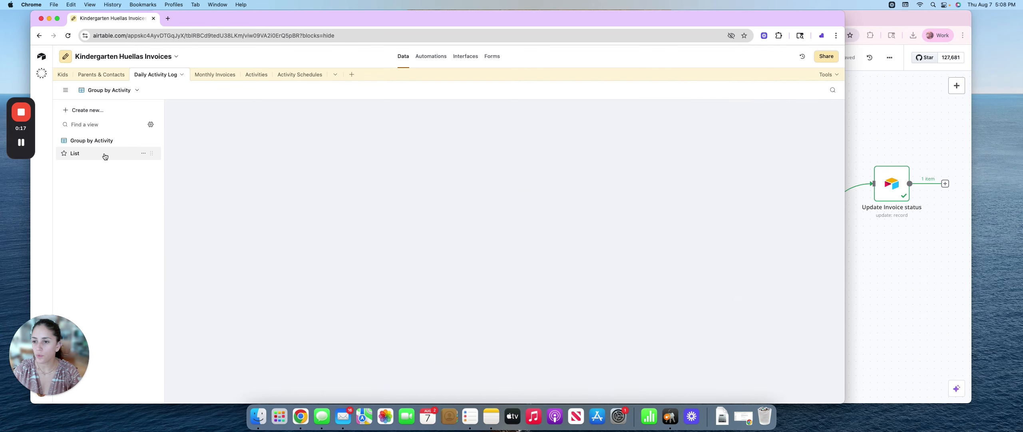
{"action": "left_click", "coordinate": [105, 156]}
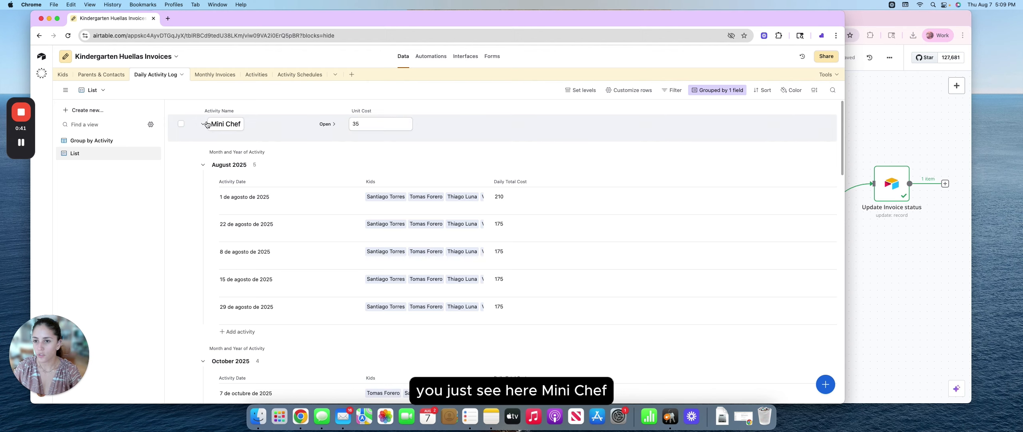
{"action": "scroll", "coordinate": [240, 296], "scroll_direction": "down", "scroll_amount": 5}
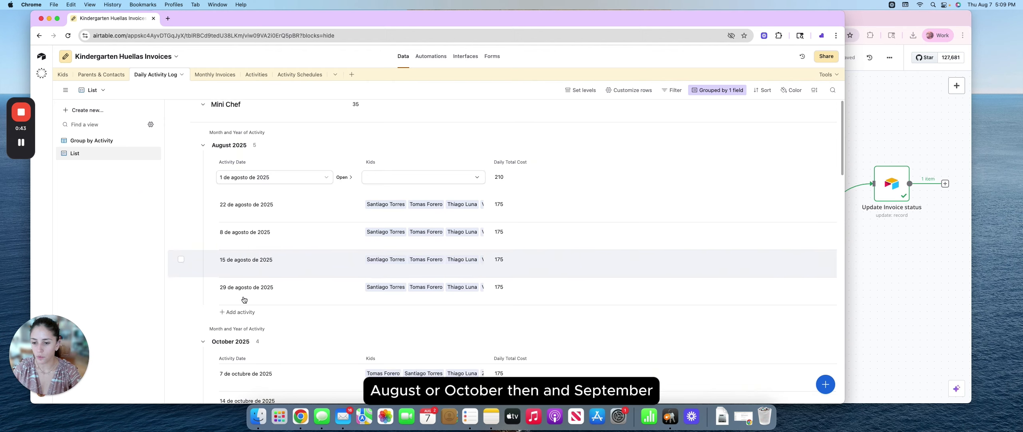
{"action": "scroll", "coordinate": [226, 334], "scroll_direction": "down", "scroll_amount": 10}
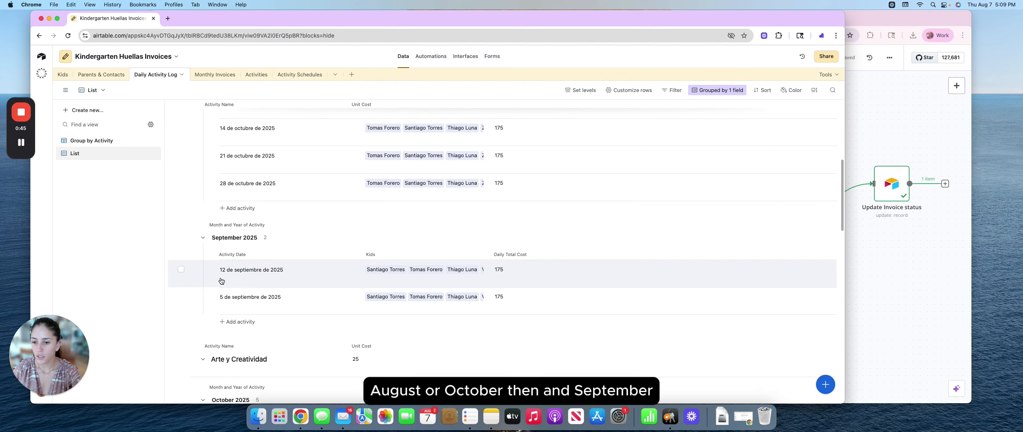
{"action": "scroll", "coordinate": [208, 234], "scroll_direction": "down", "scroll_amount": 2}
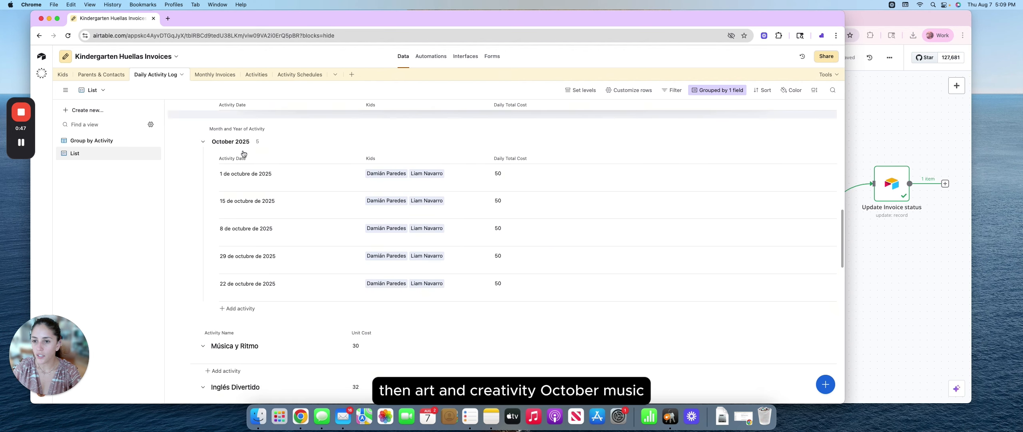
{"action": "scroll", "coordinate": [239, 140], "scroll_direction": "up", "scroll_amount": 2}
{"action": "scroll", "coordinate": [234, 240], "scroll_direction": "down", "scroll_amount": 3}
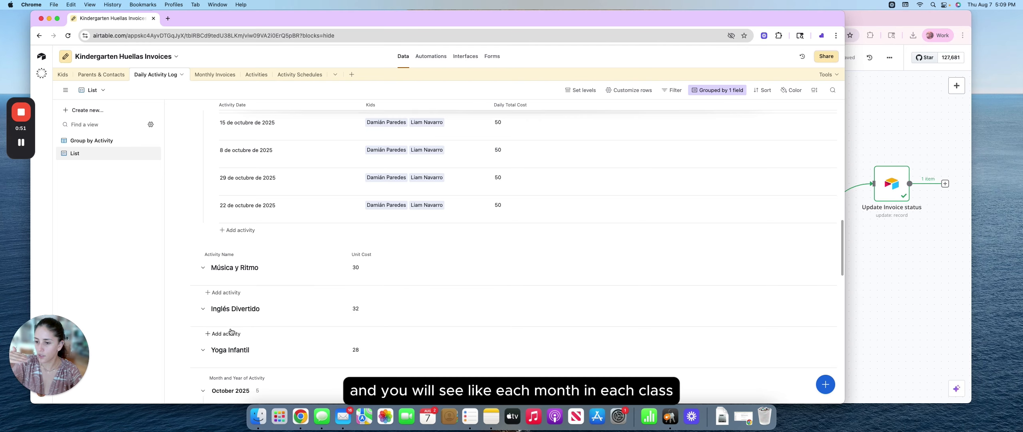
- Show the kids selected for the 1 August 2025 Mini Chef activity, and close the list without changing it
{"action": "scroll", "coordinate": [232, 324], "scroll_direction": "up", "scroll_amount": 5}
{"action": "scroll", "coordinate": [232, 331], "scroll_direction": "up", "scroll_amount": 15}
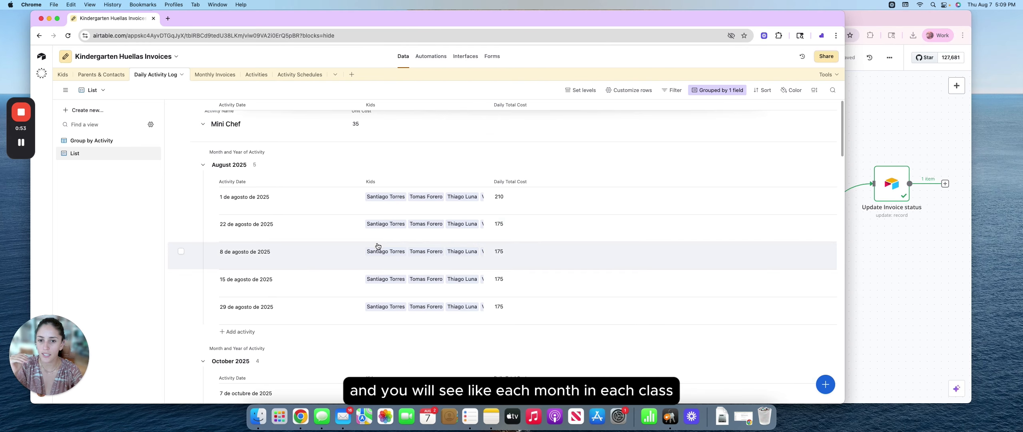
{"action": "left_click", "coordinate": [416, 196]}
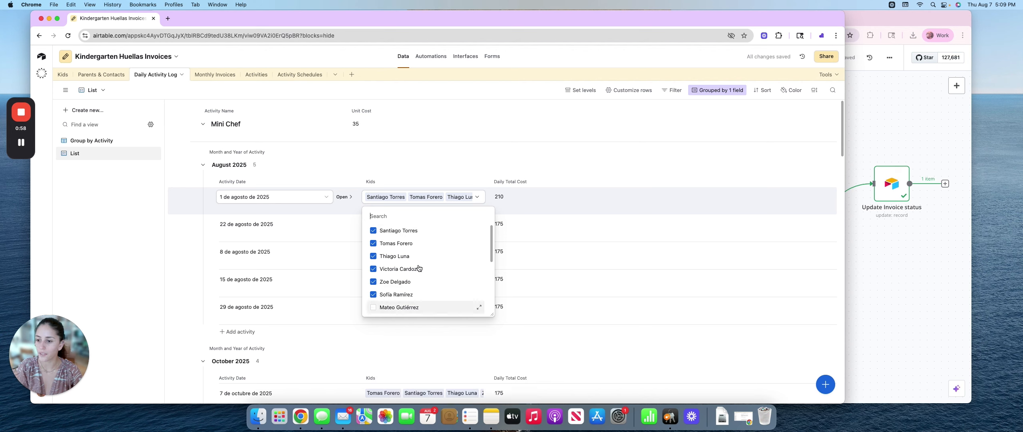
{"action": "left_click", "coordinate": [505, 204]}
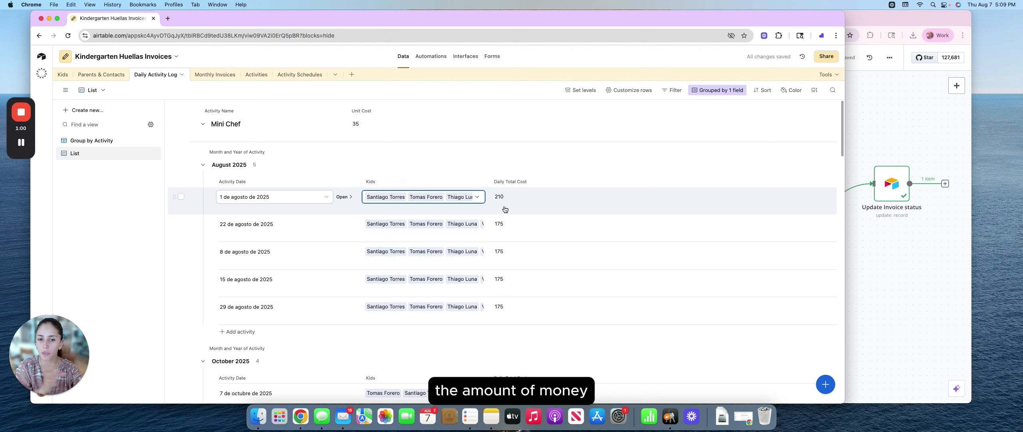